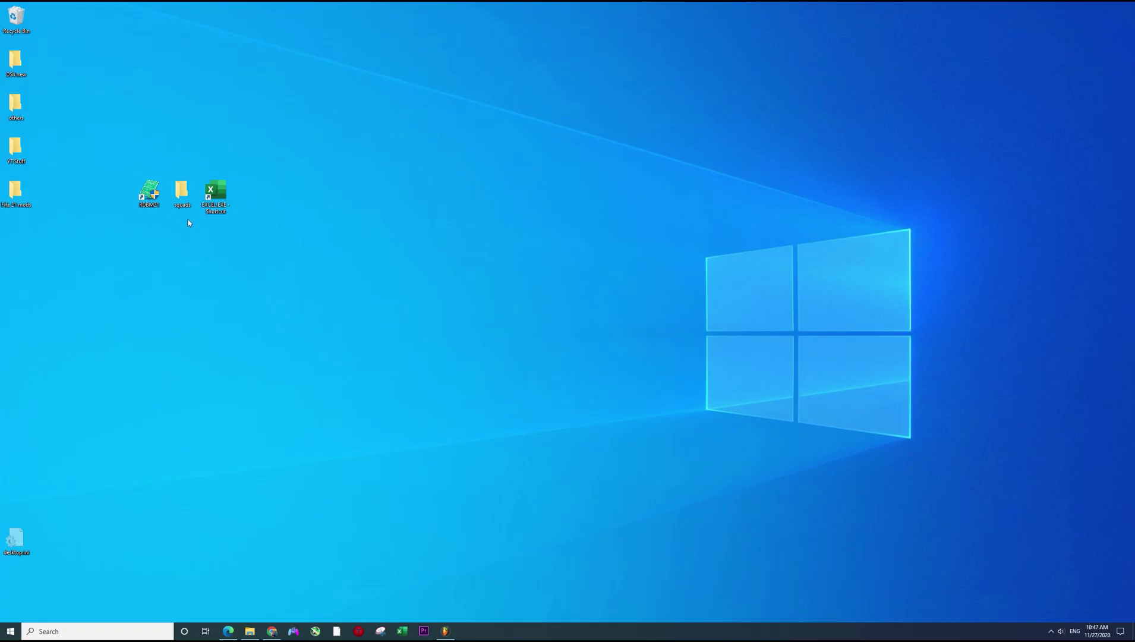
# Open squads\Icons and duplicate players.txt as players - Copy.txt beside the original
pyautogui.doubleClick(181, 192)
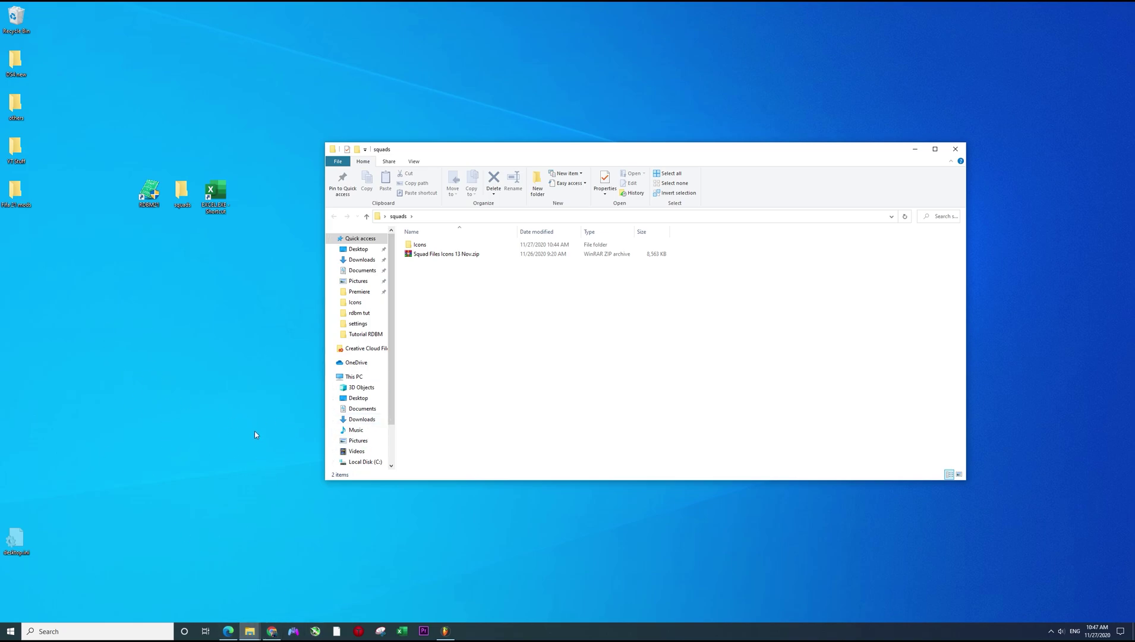
pyautogui.doubleClick(428, 247)
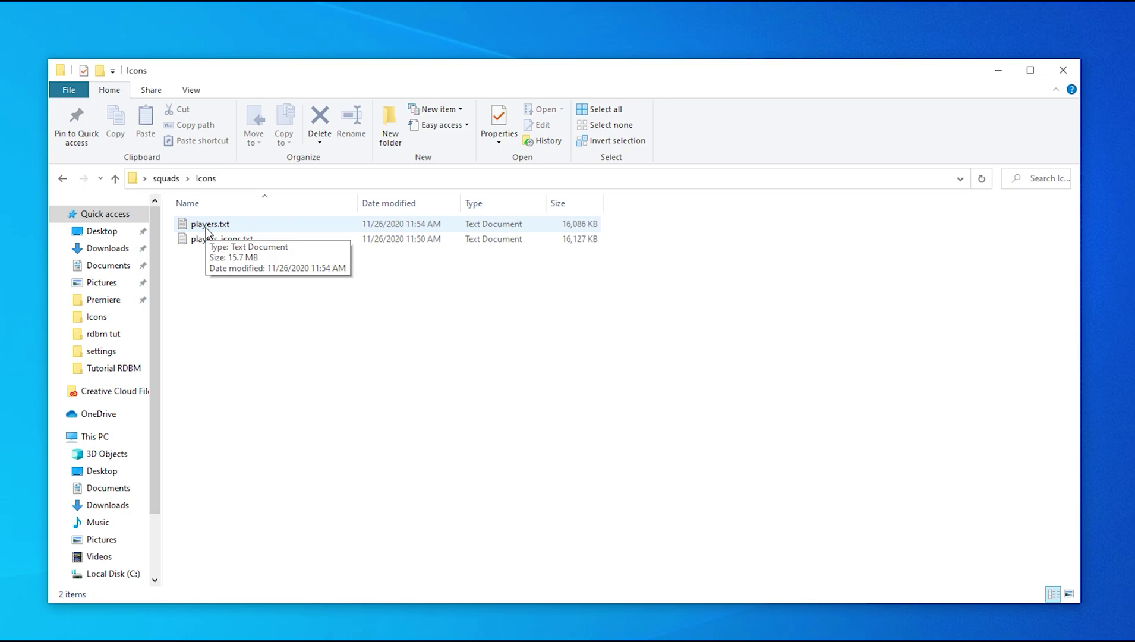
pyautogui.click(217, 225)
pyautogui.hotkey('ctrl', 'c')
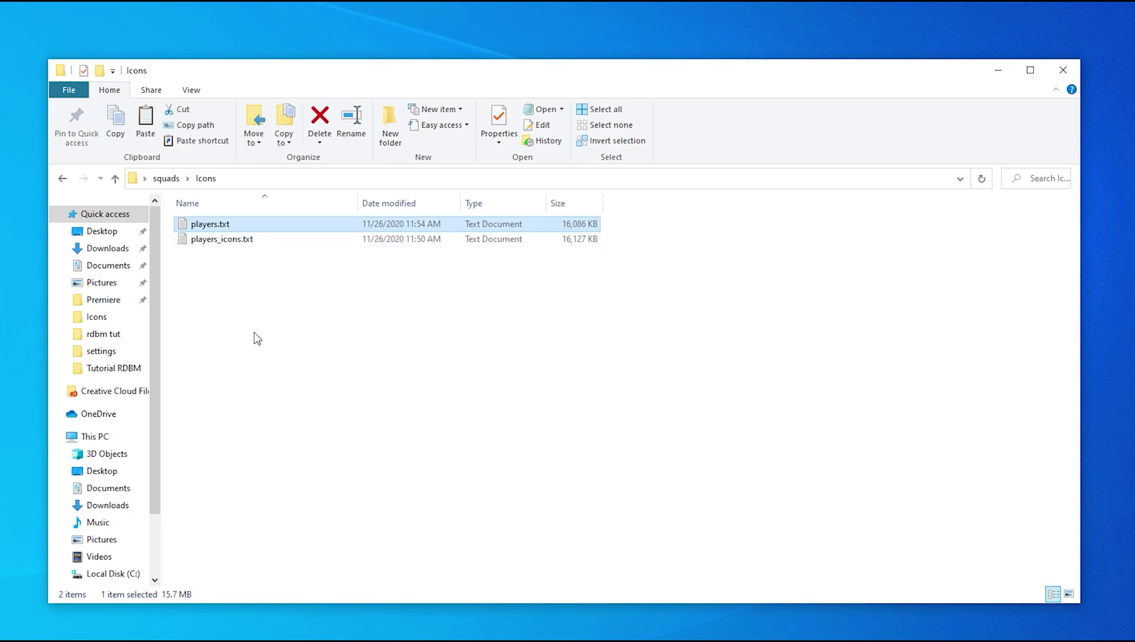
pyautogui.hotkey('ctrl', 'v')
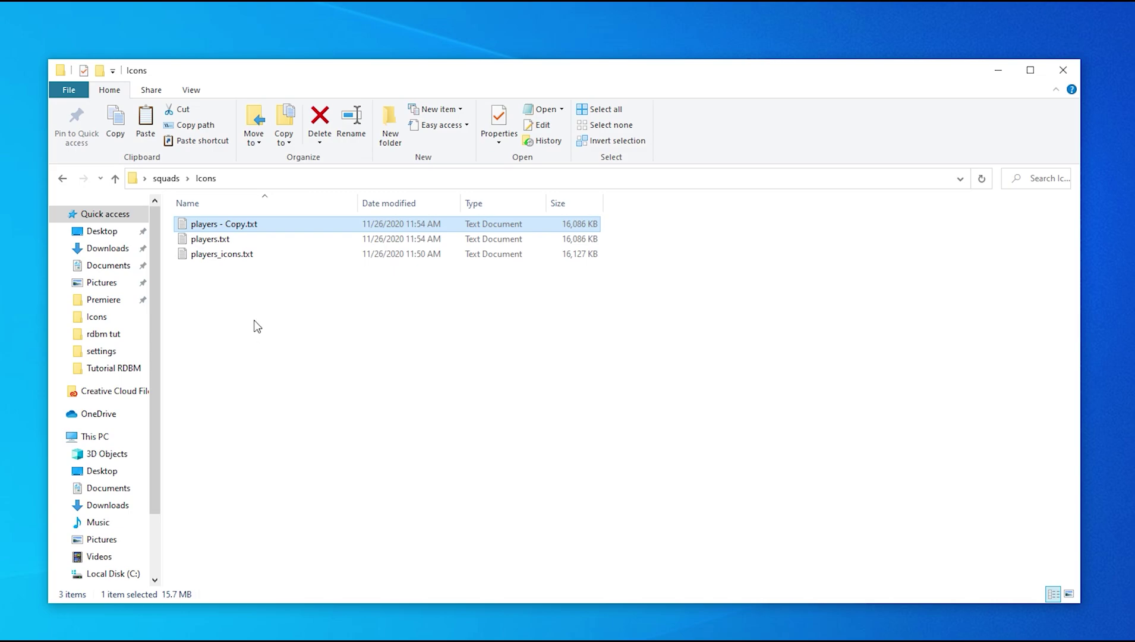
pyautogui.click(209, 243)
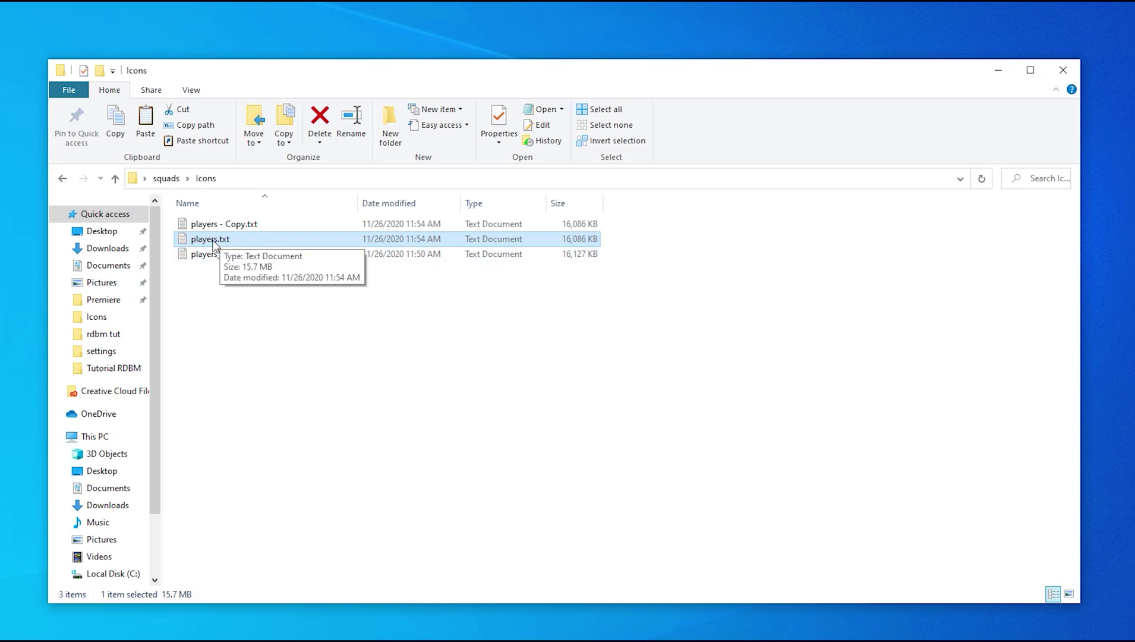
pyautogui.click(204, 224)
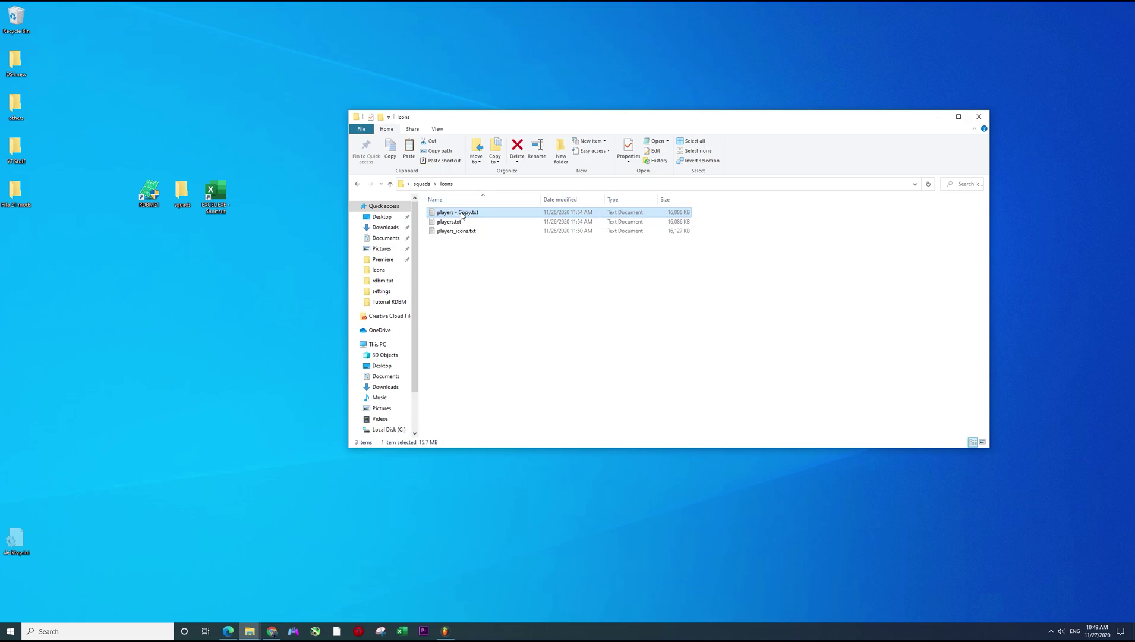
# Open the original players.txt in Excel and snap its window to the left half
pyautogui.rightClick(462, 215)
pyautogui.moveTo(600, 298)
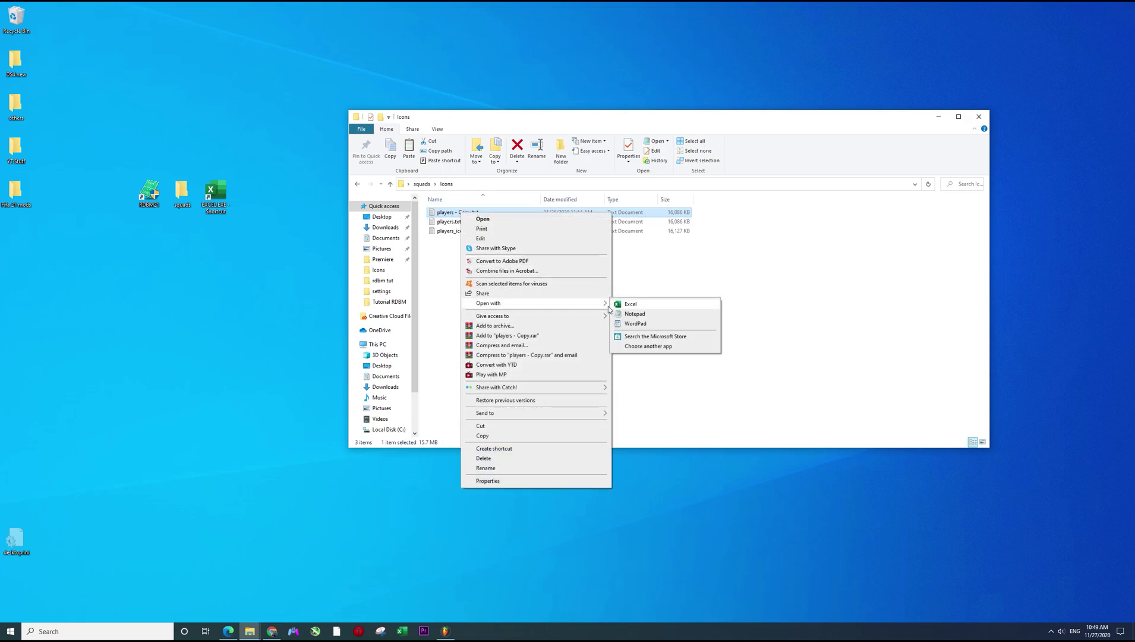
pyautogui.click(440, 223)
pyautogui.rightClick(440, 224)
pyautogui.moveTo(558, 316)
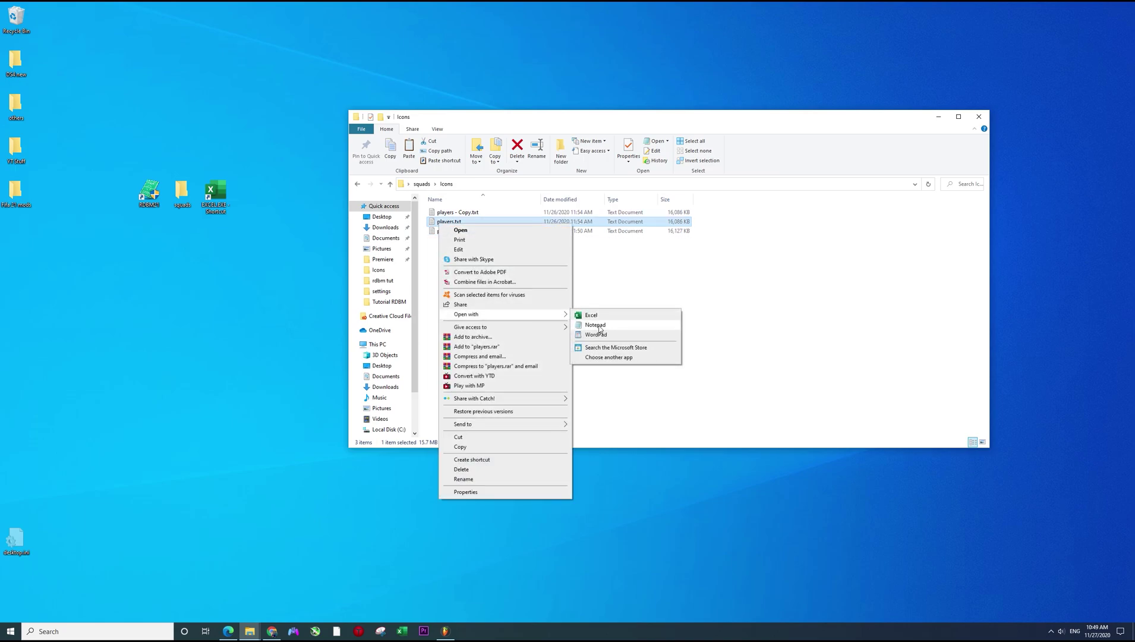
pyautogui.click(593, 318)
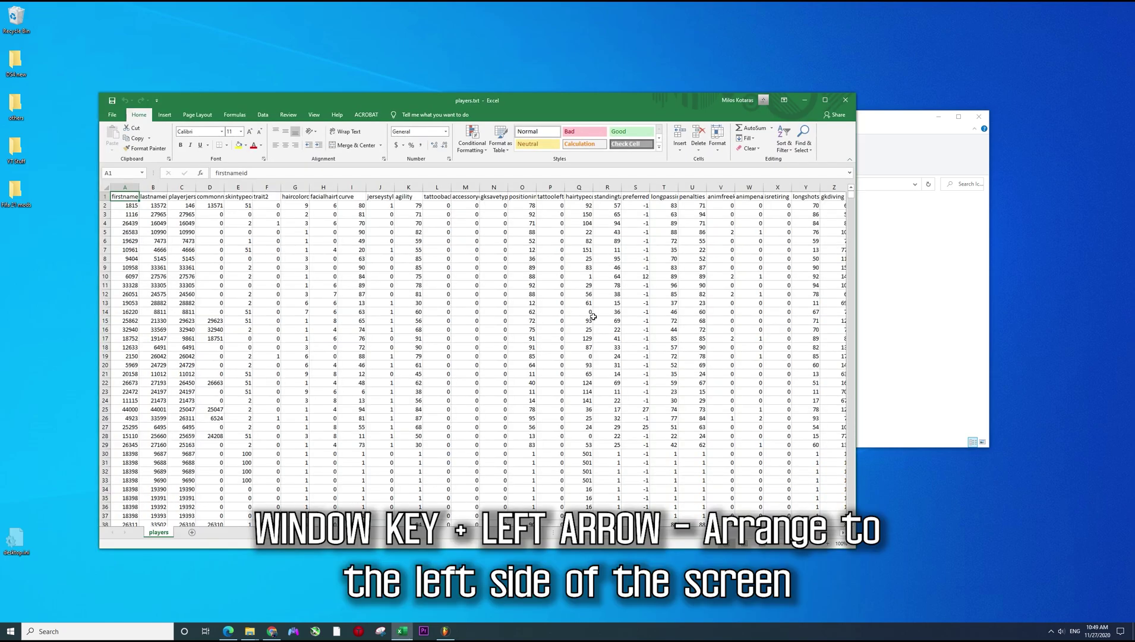
pyautogui.press('super+Left')
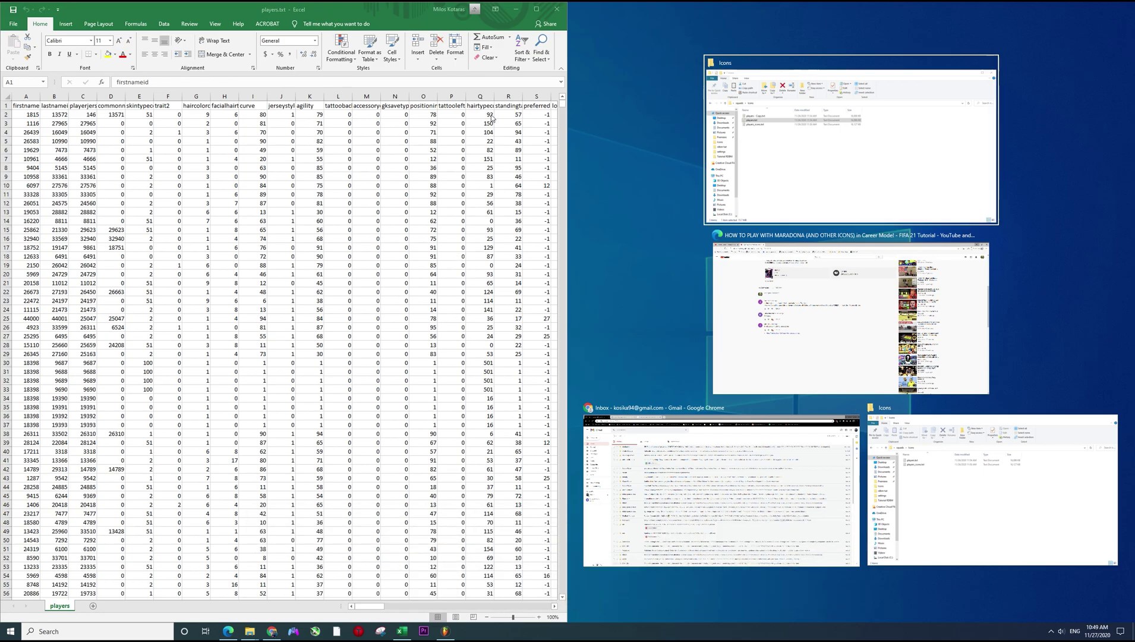
# Open players - Copy.txt in a second Excel window snapped to the right half
pyautogui.click(800, 221)
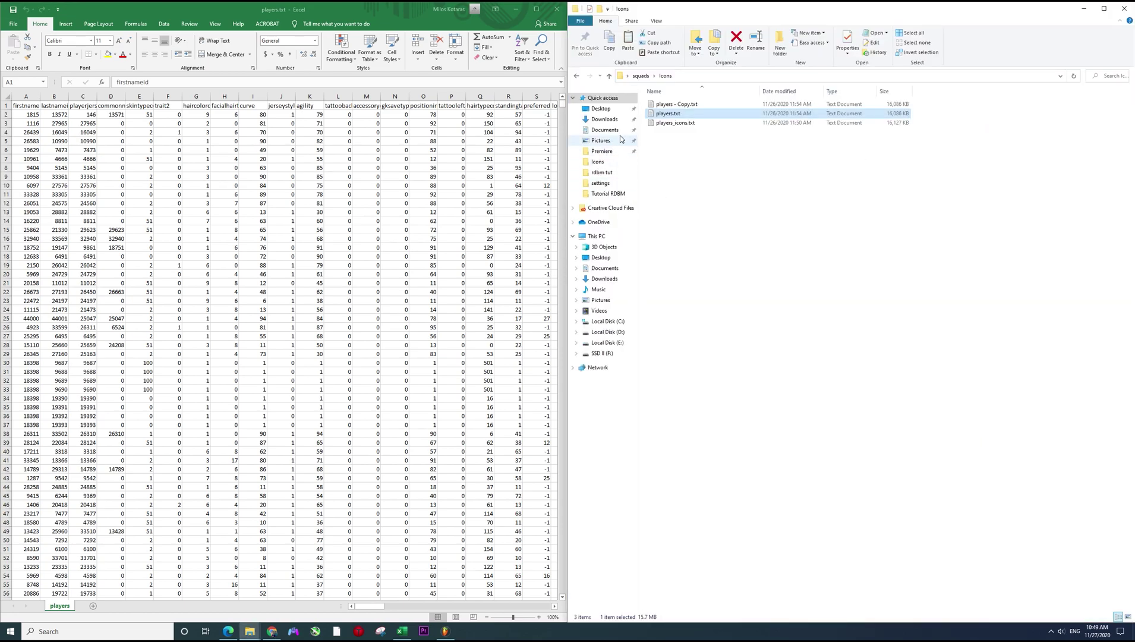
pyautogui.rightClick(662, 106)
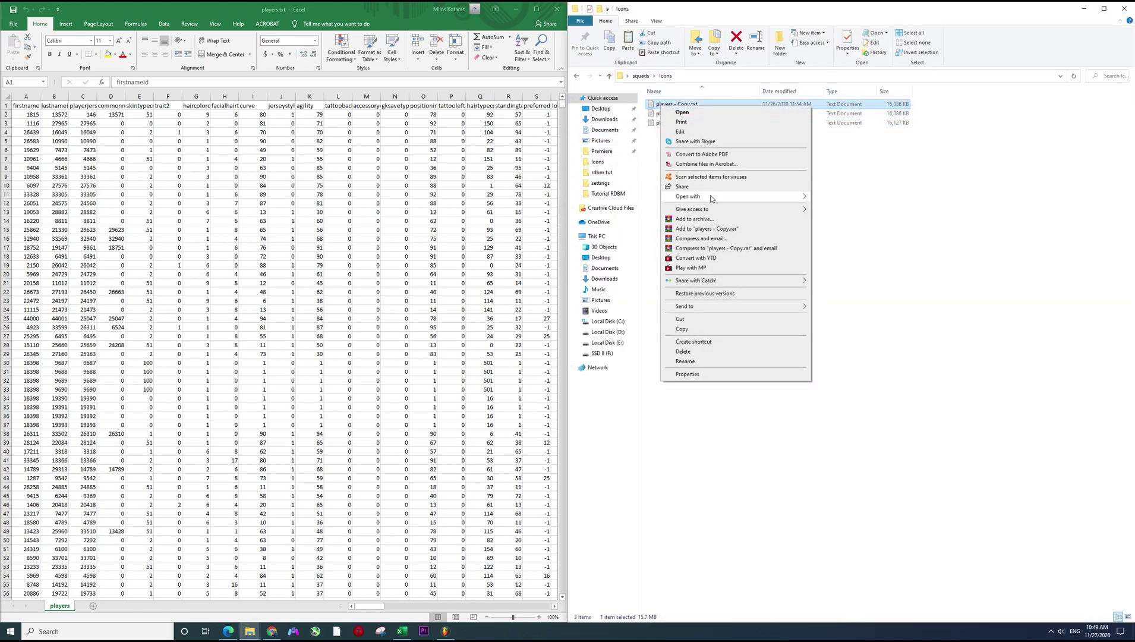
pyautogui.moveTo(772, 196)
pyautogui.click(820, 199)
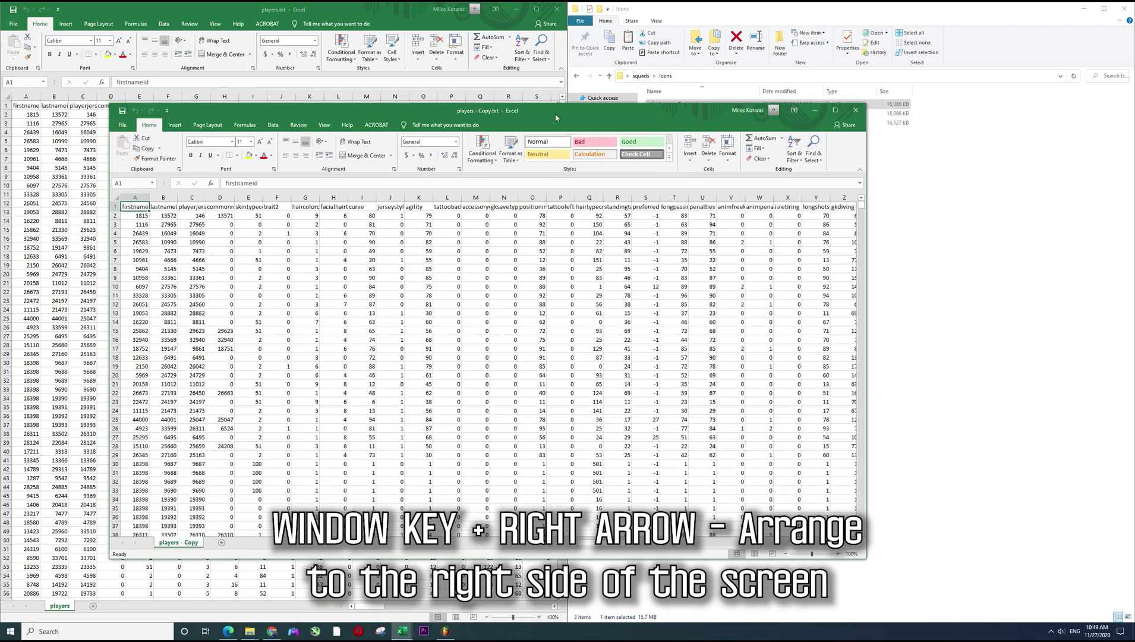
pyautogui.press('super+Right')
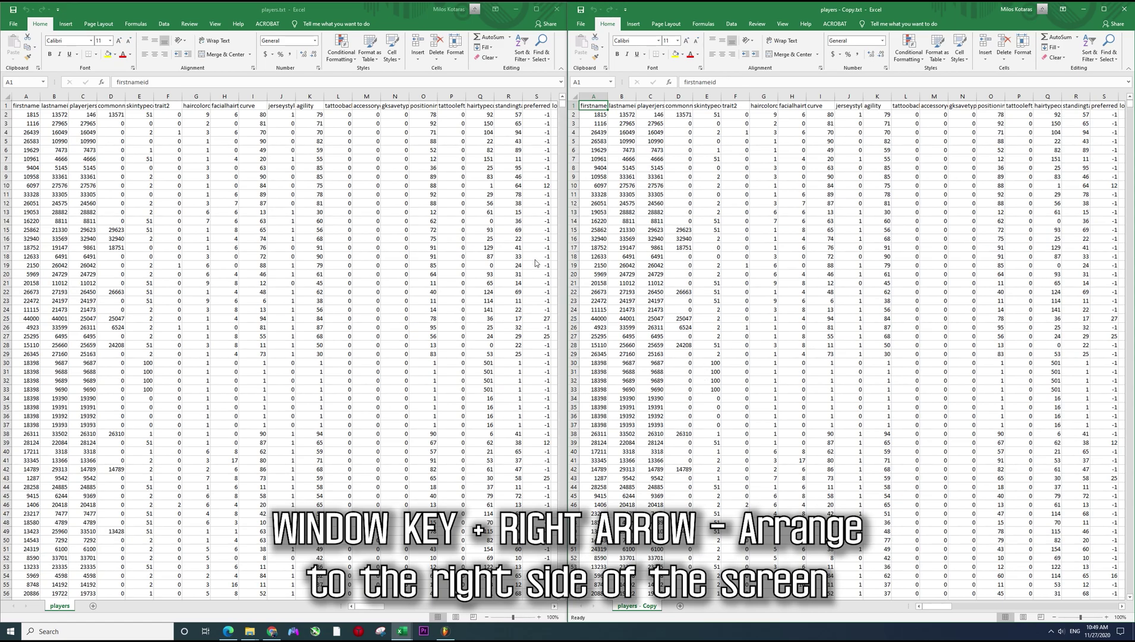
# Clear the copy's column K values, restoring the agility header in K1, and select K2
pyautogui.click(877, 97)
pyautogui.doubleClick(877, 106)
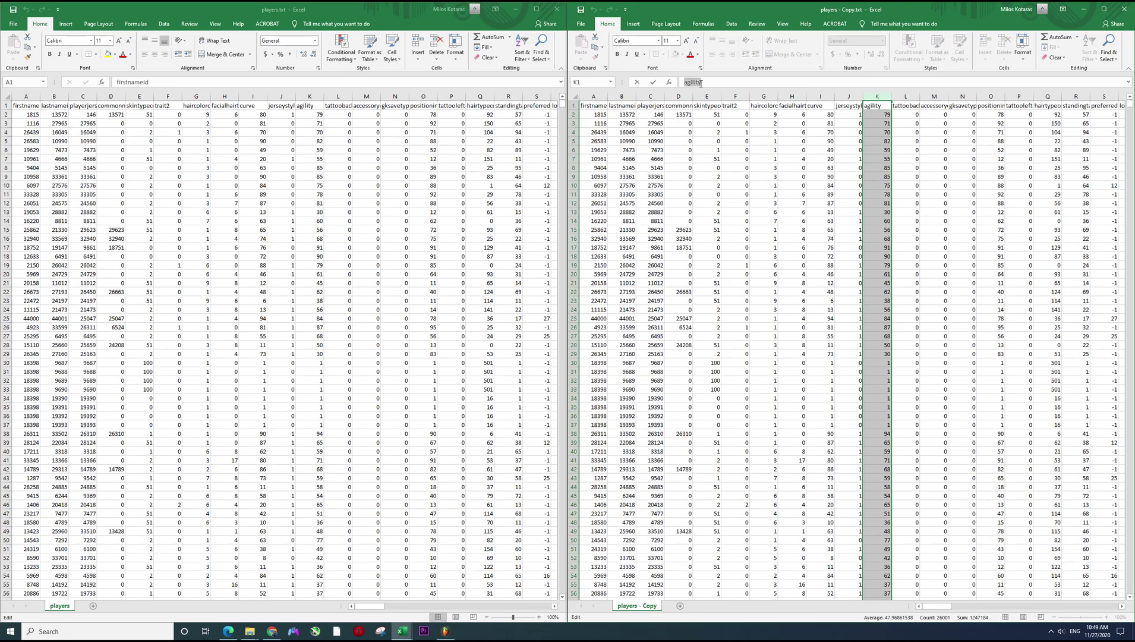
pyautogui.click(843, 117)
pyautogui.click(881, 96)
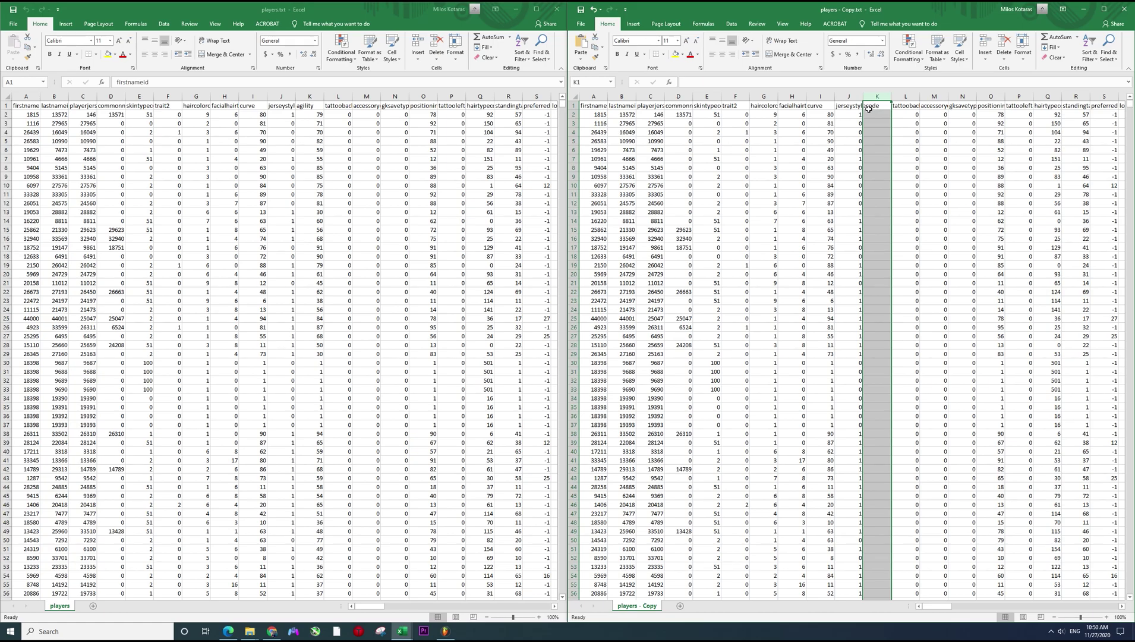
pyautogui.press('Delete')
pyautogui.click(872, 105)
pyautogui.hotkey('ctrl', 'v')
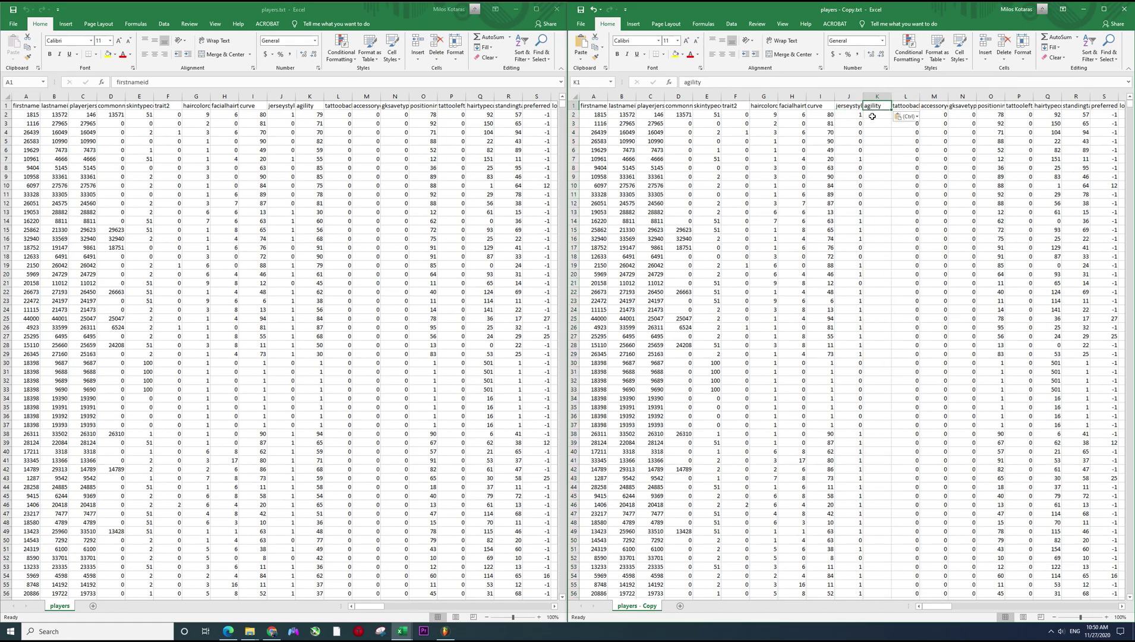
pyautogui.click(872, 116)
# Enter =sum([players.txt]players!$K$2+3) in the copy's K2, giving 82
pyautogui.write('=')
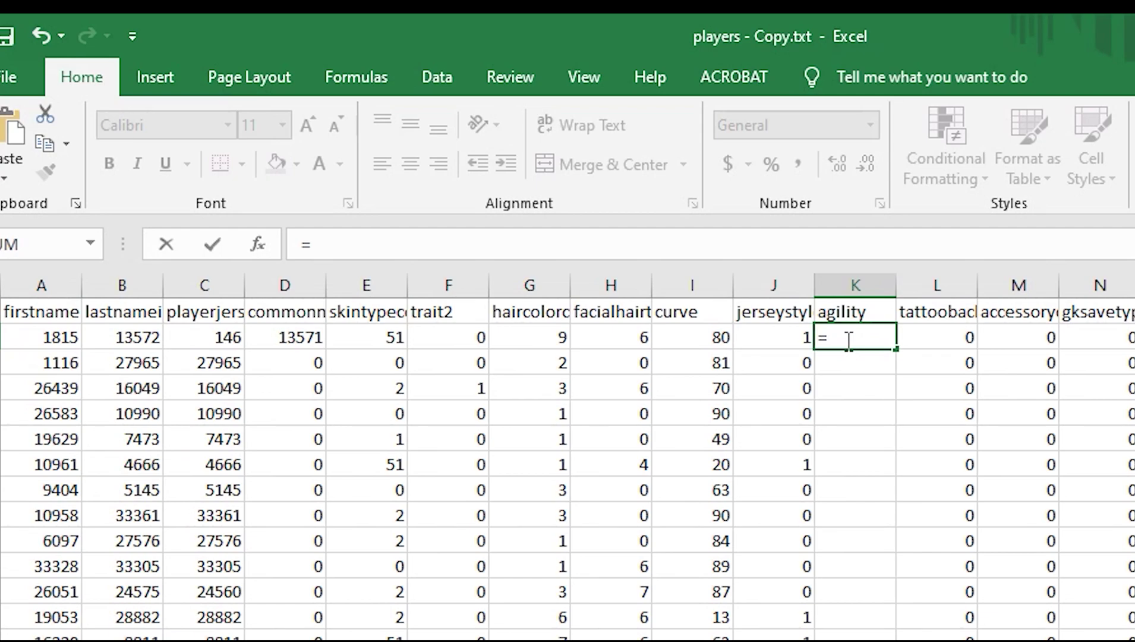
pyautogui.write('sum')
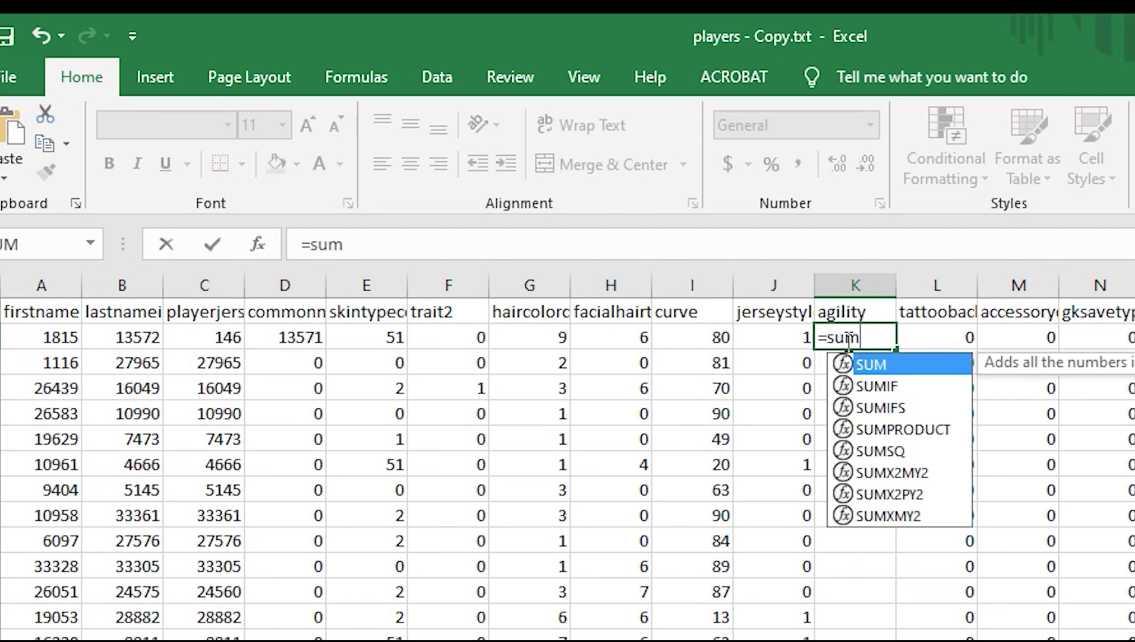
pyautogui.write('(')
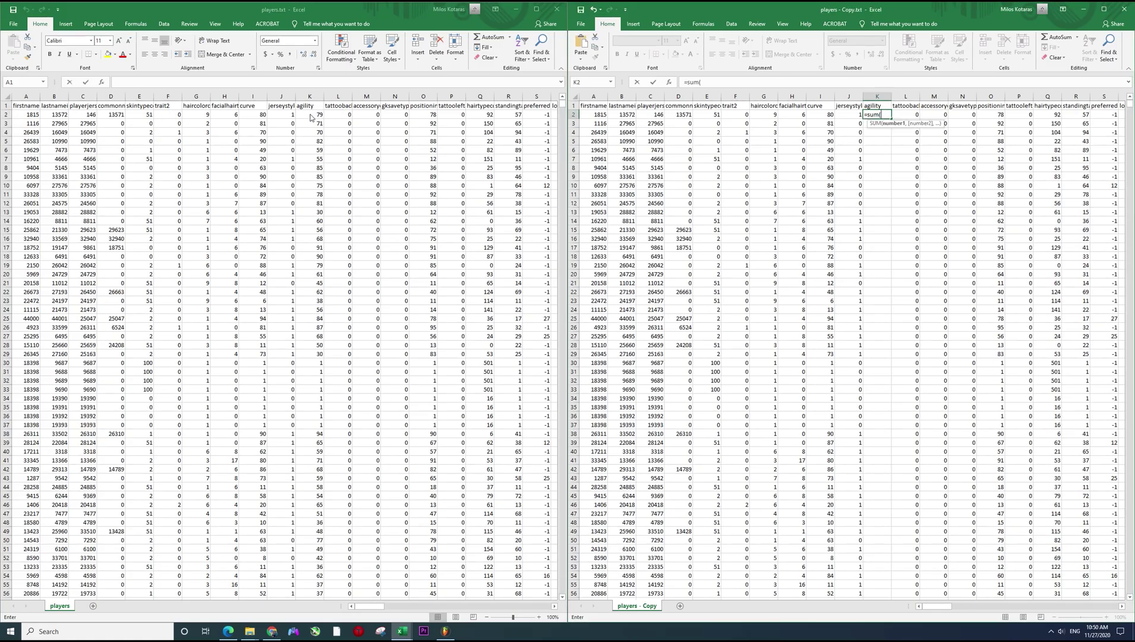
pyautogui.click(308, 114)
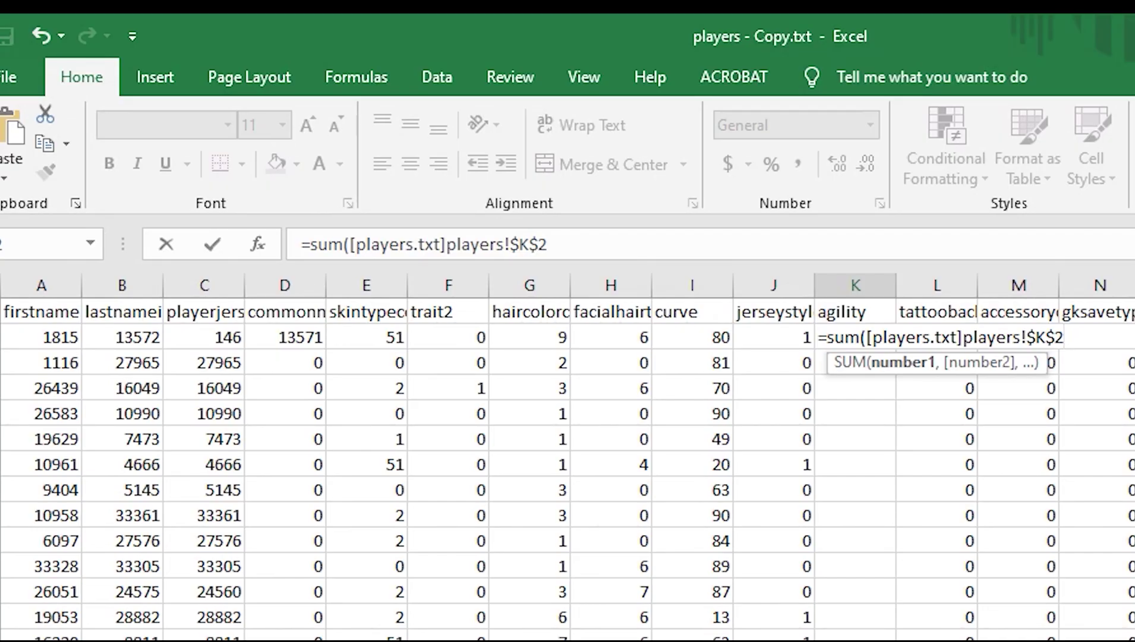
pyautogui.write('+3)')
pyautogui.press('Return')
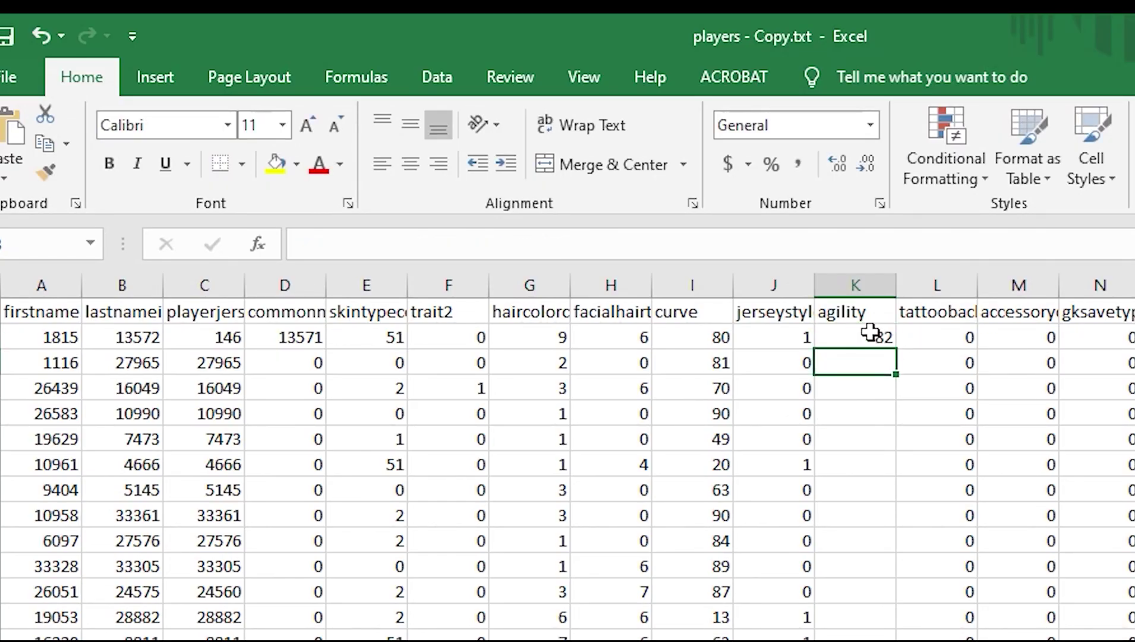
# Fill K2's formula down to row 12, then undo it since every cell repeated 82
pyautogui.click(871, 331)
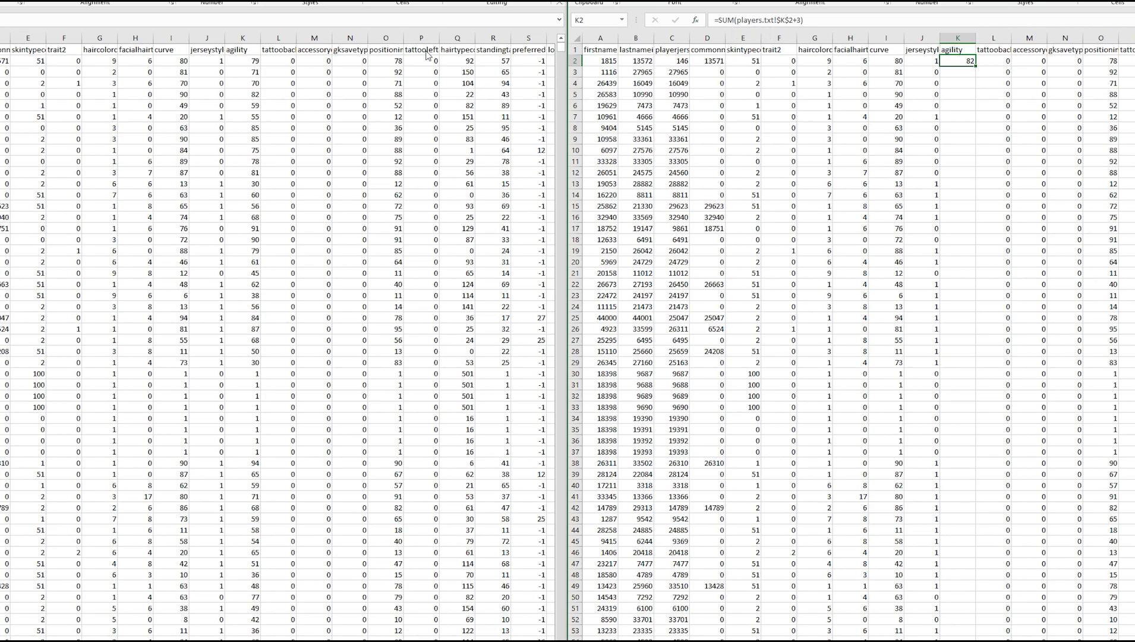
pyautogui.click(957, 71)
pyautogui.click(958, 61)
pyautogui.moveTo(974, 66); pyautogui.dragTo(975, 174)
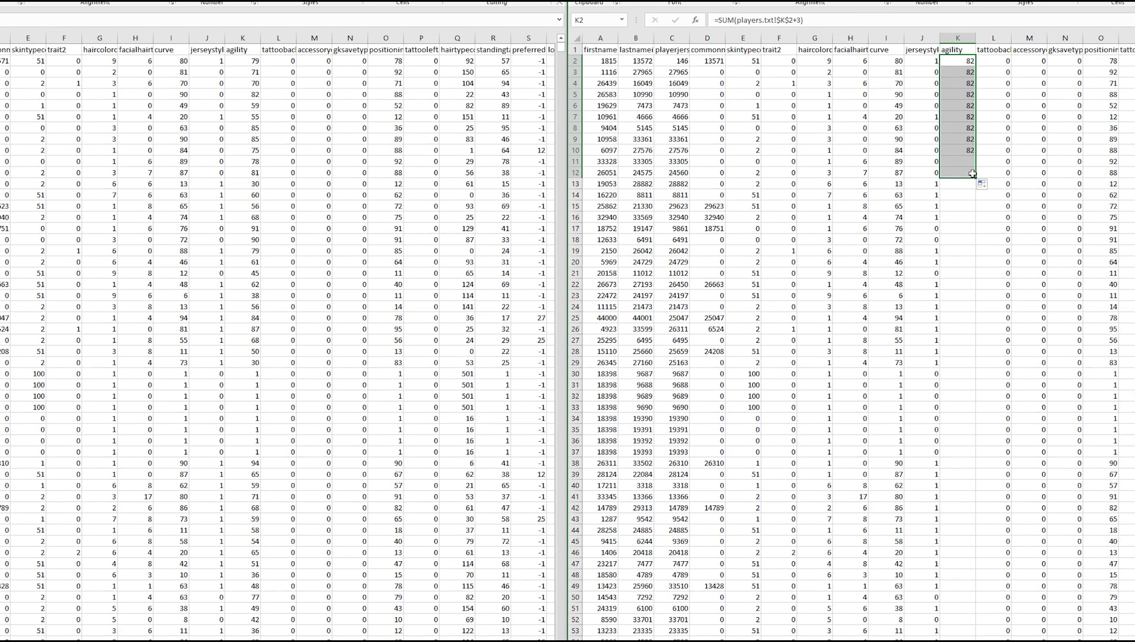
pyautogui.hotkey('ctrl', 'z')
# Make K2's reference to the original's agility relative by removing its $ signs
pyautogui.click(957, 116)
pyautogui.click(958, 60)
pyautogui.click(505, 121)
pyautogui.press('BackSpace')
pyautogui.press('Right')
pyautogui.press('Delete')
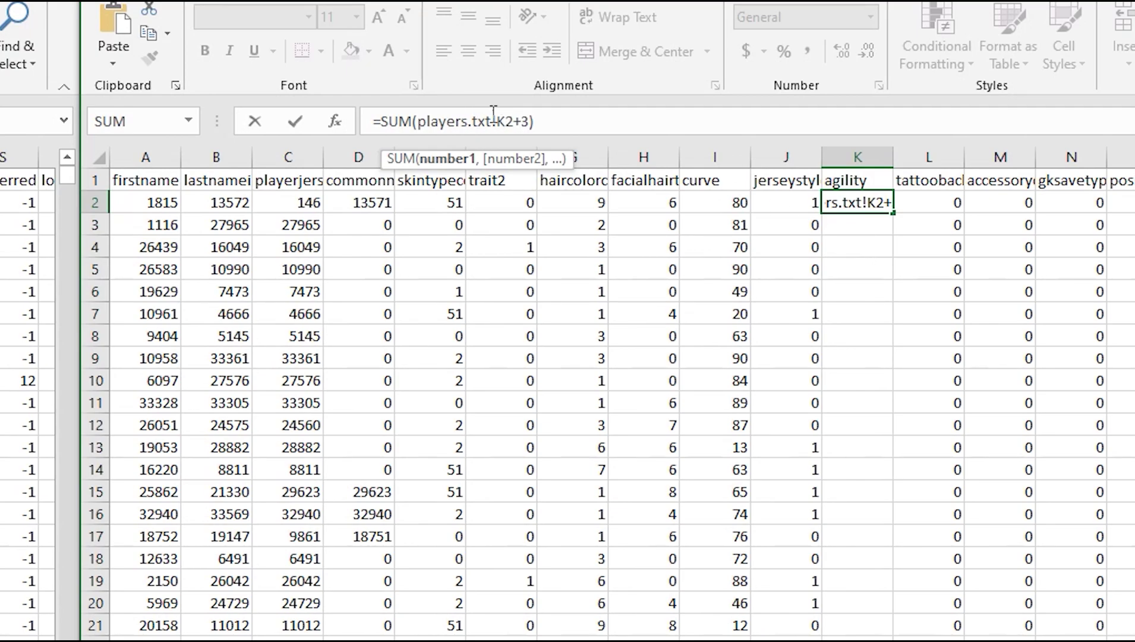
pyautogui.press('Return')
# Drag the corrected K2 formula down column K and check the formulas in K3 through K6
pyautogui.click(871, 205)
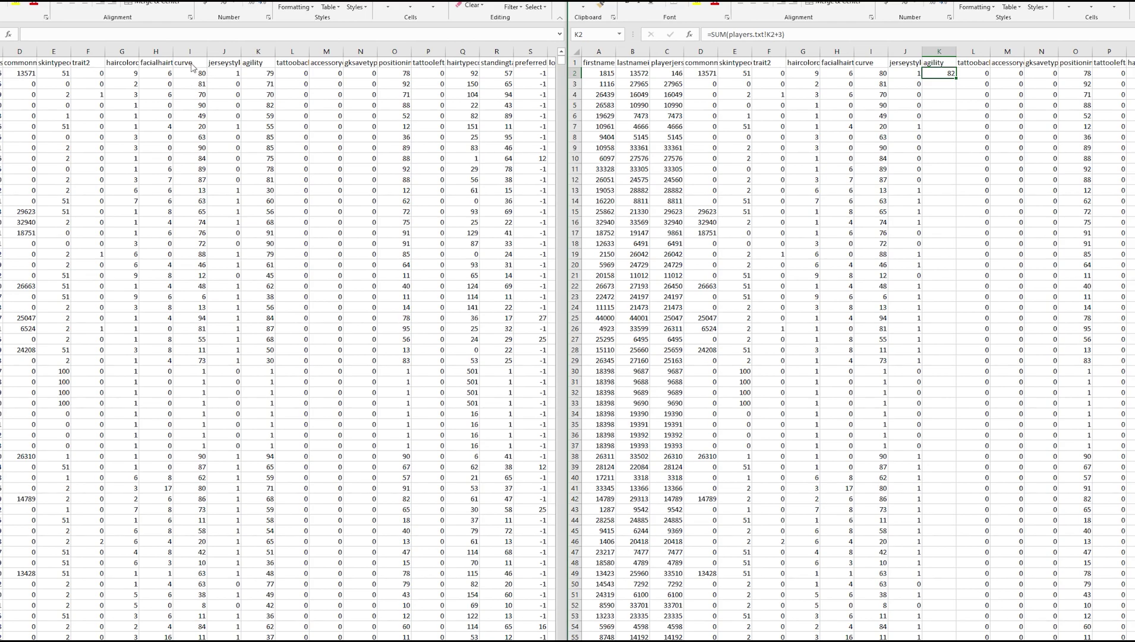
pyautogui.click(944, 80)
pyautogui.moveTo(953, 82); pyautogui.dragTo(942, 226)
pyautogui.click(941, 84)
pyautogui.hotkey('shift', 'Down')
pyautogui.hotkey('shift', 'Down')
pyautogui.hotkey('shift', 'Down')
pyautogui.hotkey('shift', 'Down')
pyautogui.click(941, 84)
pyautogui.click(943, 92)
pyautogui.click(940, 107)
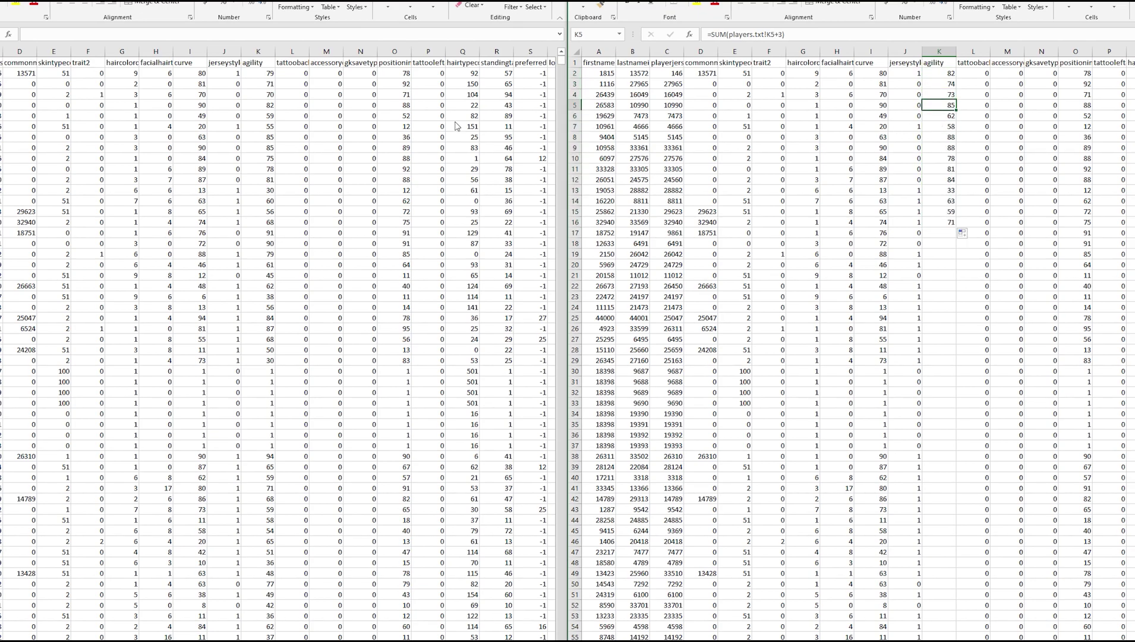
pyautogui.click(947, 119)
# Check the formulas in K7 and K8 and compare row 8 with the original sheet
pyautogui.click(945, 127)
pyautogui.click(940, 136)
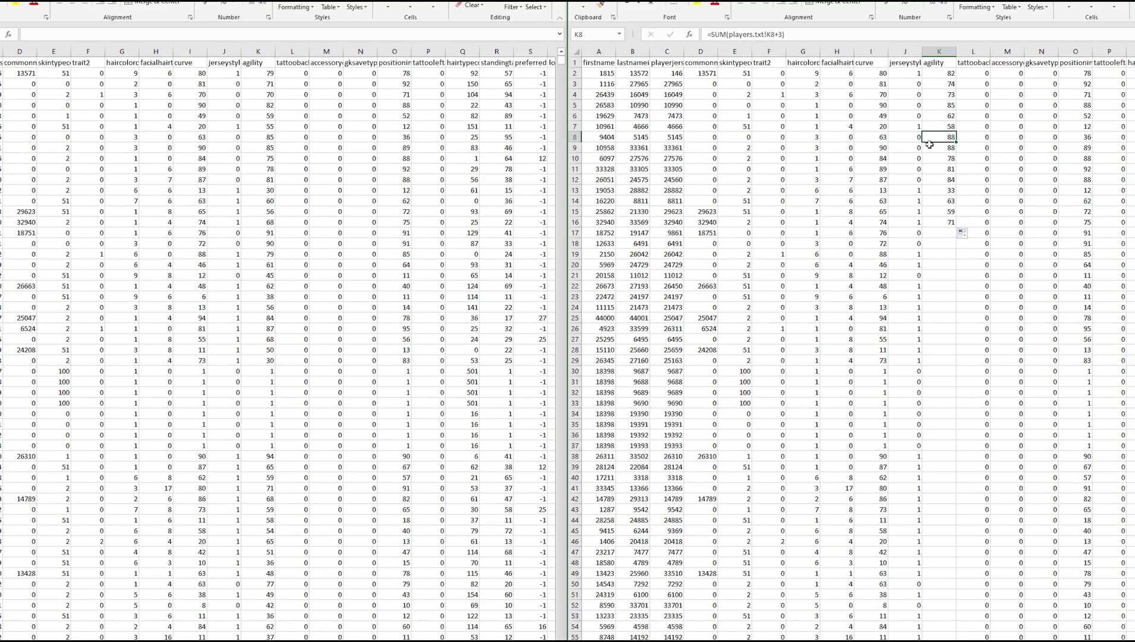
pyautogui.click(576, 137)
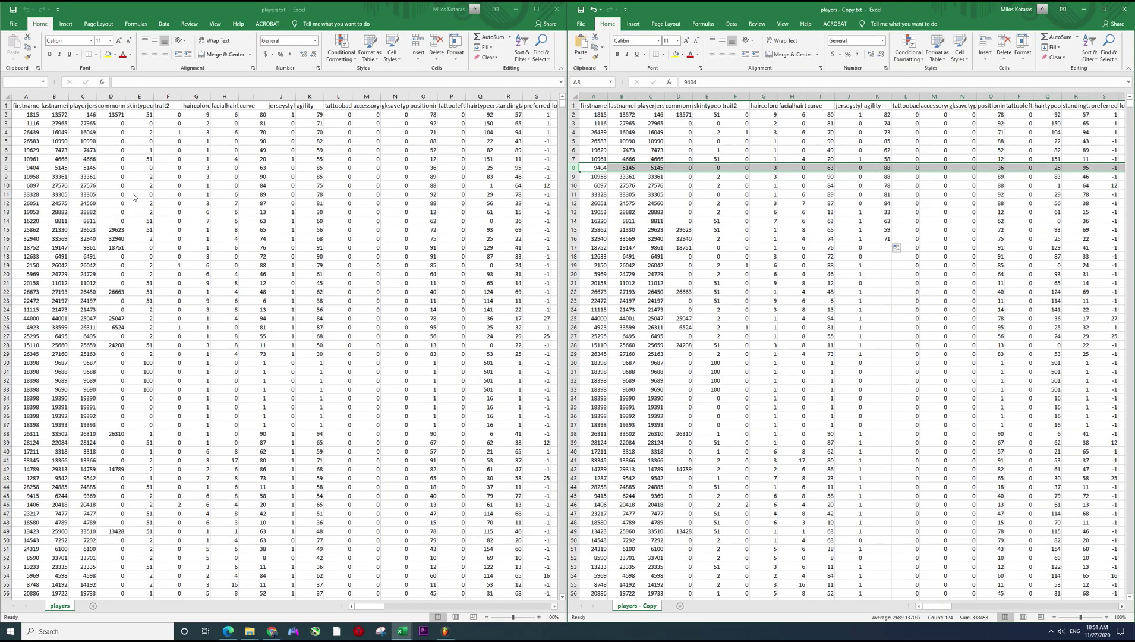
pyautogui.click(5, 168)
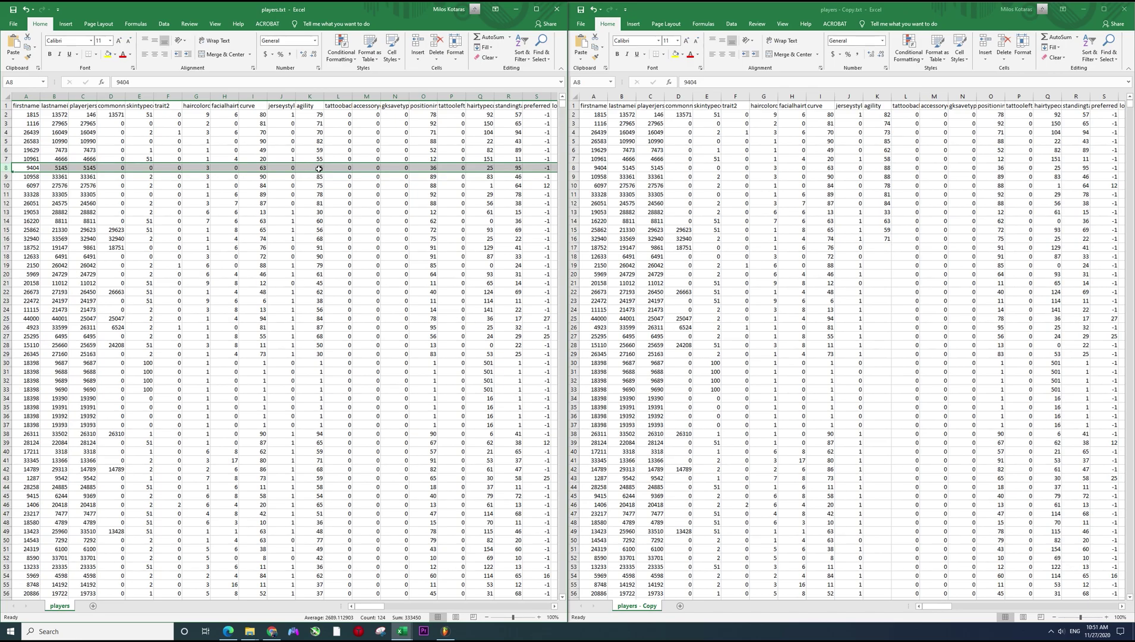
pyautogui.click(894, 167)
# Fill the K16 formula down column K to the data end and scroll to check the last rows
pyautogui.click(887, 239)
pyautogui.doubleClick(890, 243)
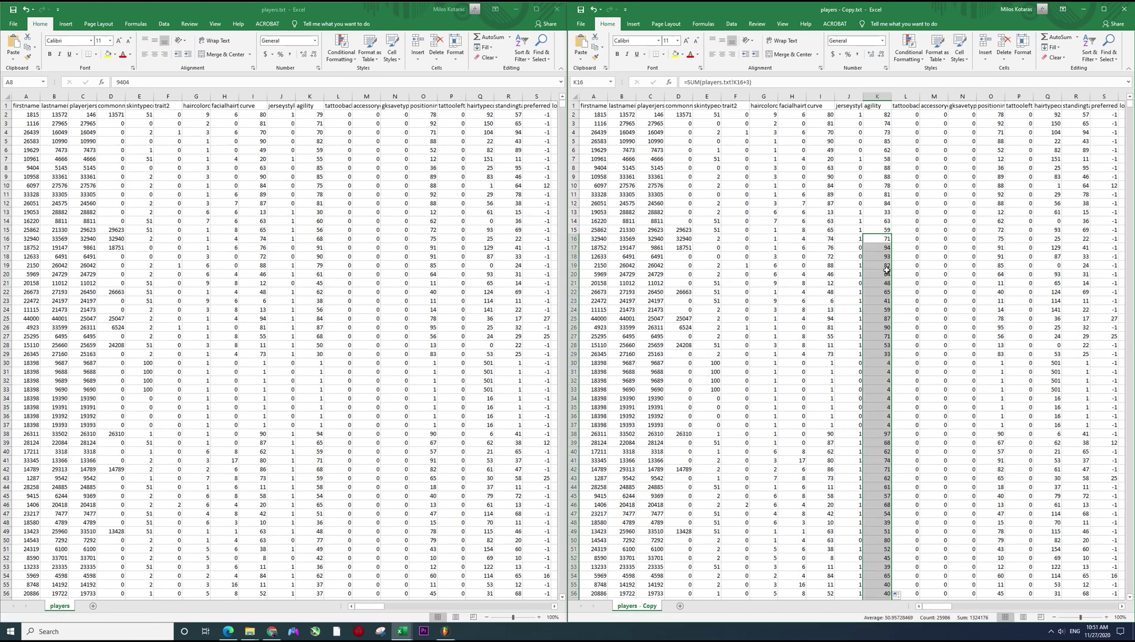
pyautogui.click(886, 239)
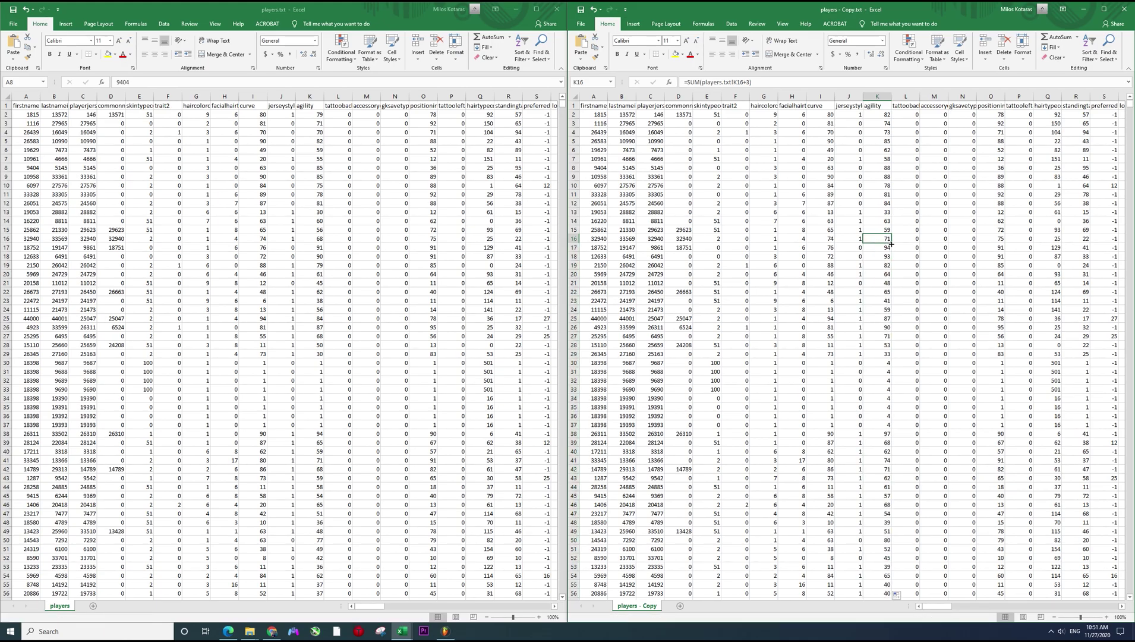
pyautogui.doubleClick(890, 243)
pyautogui.click(1077, 184)
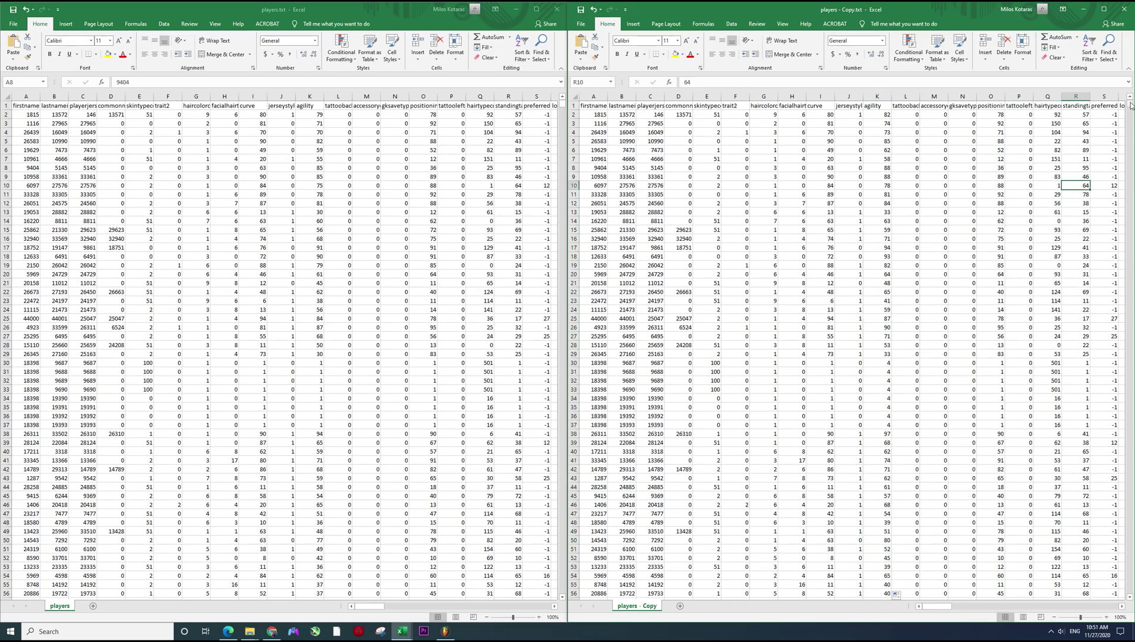
pyautogui.moveTo(1130, 106); pyautogui.dragTo(1129, 470)
pyautogui.scroll(5, 932, 304)
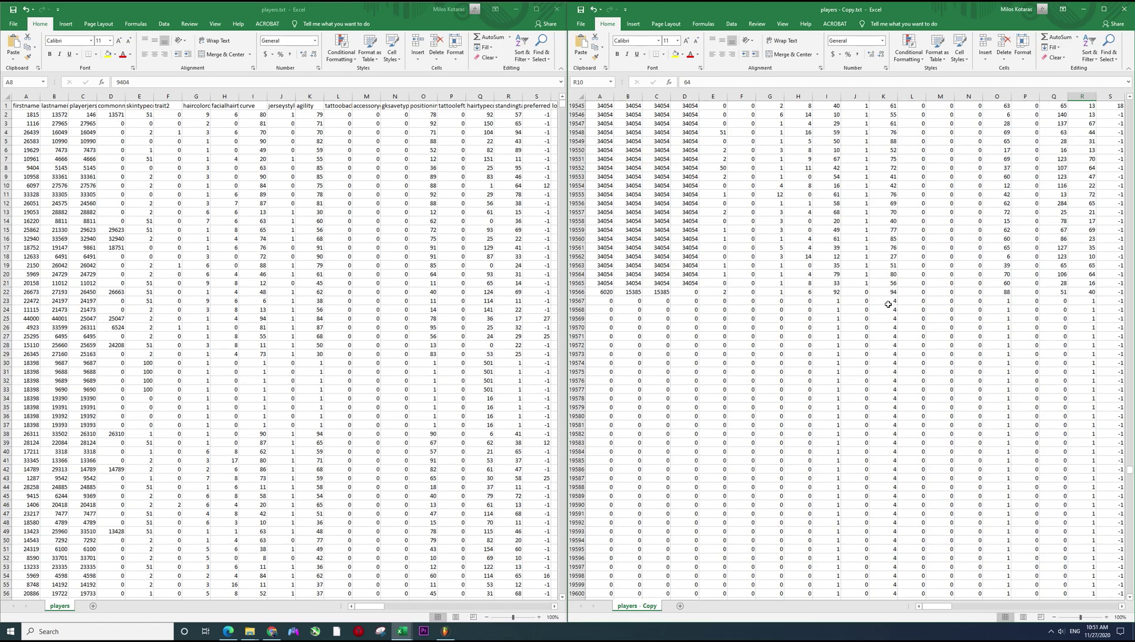
# Undo the column K fill and bring cell K16 back into view
pyautogui.hotkey('ctrl', 'z')
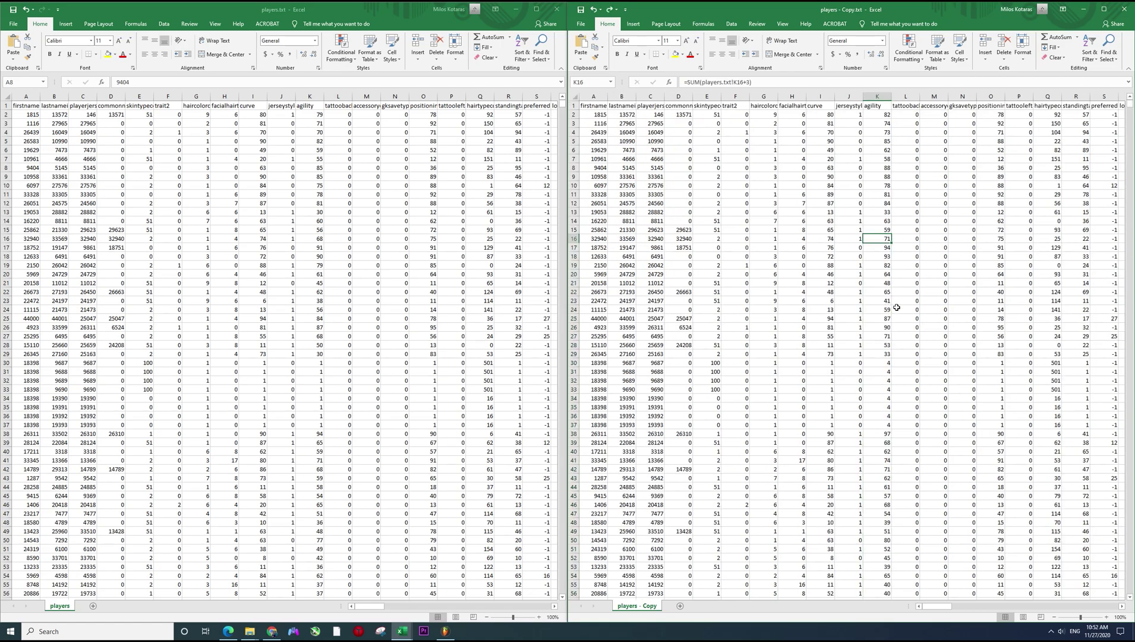
pyautogui.scroll(-17, 898, 308)
pyautogui.moveTo(1130, 114); pyautogui.dragTo(1130, 473)
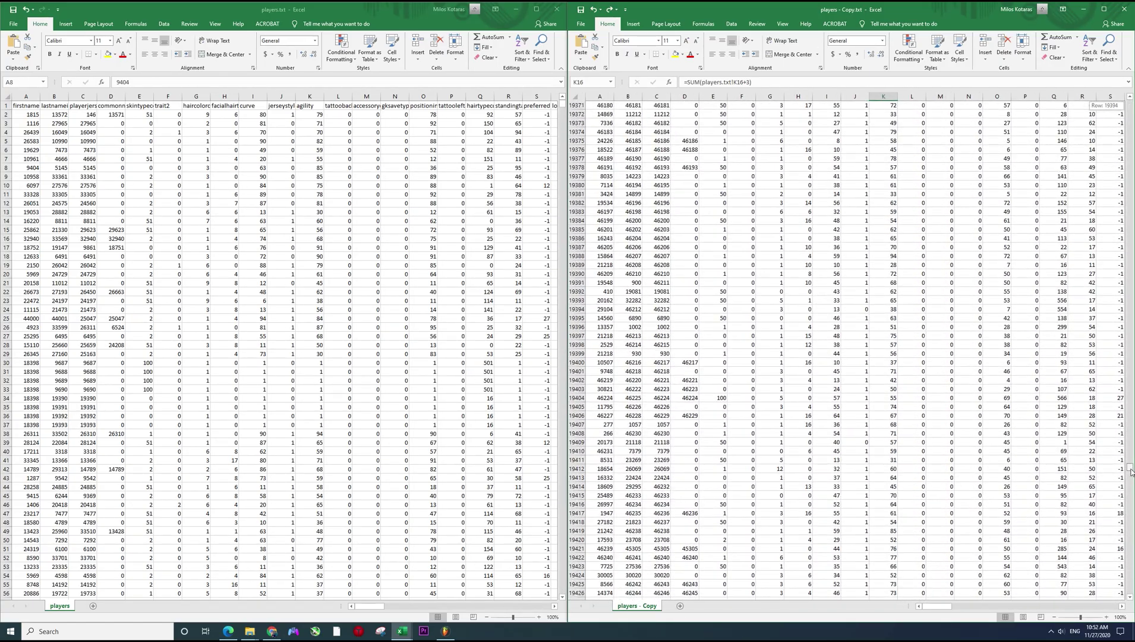
pyautogui.hotkey('ctrl', 'BackSpace')
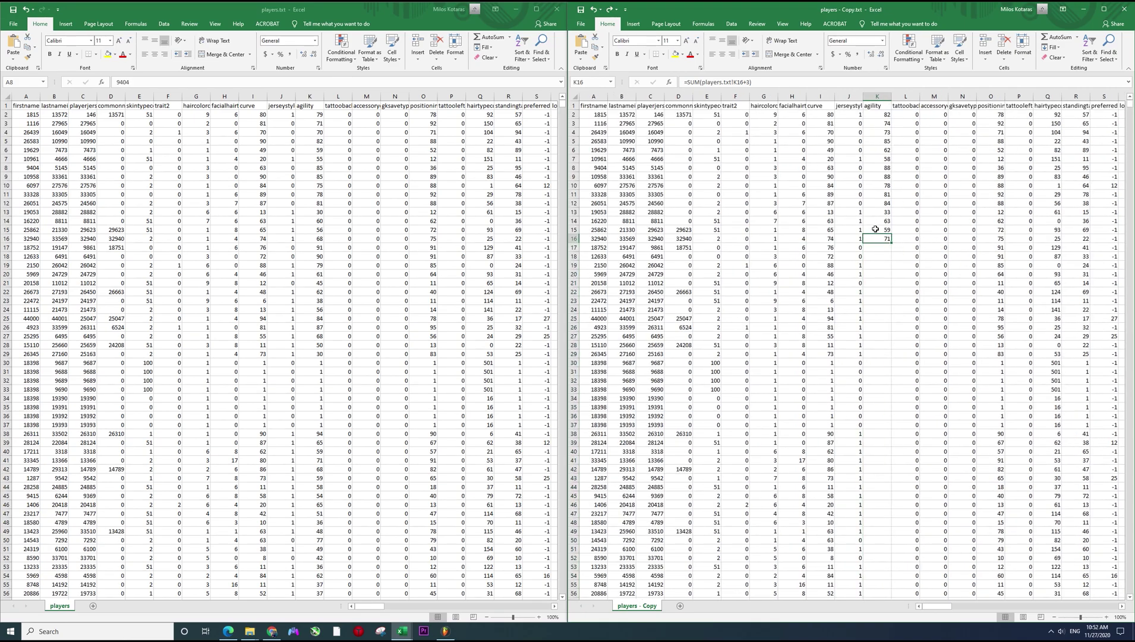
# Drag K16's formula down column K to row 19566, where K19566 shows 94
pyautogui.moveTo(891, 241); pyautogui.dragTo(889, 267)
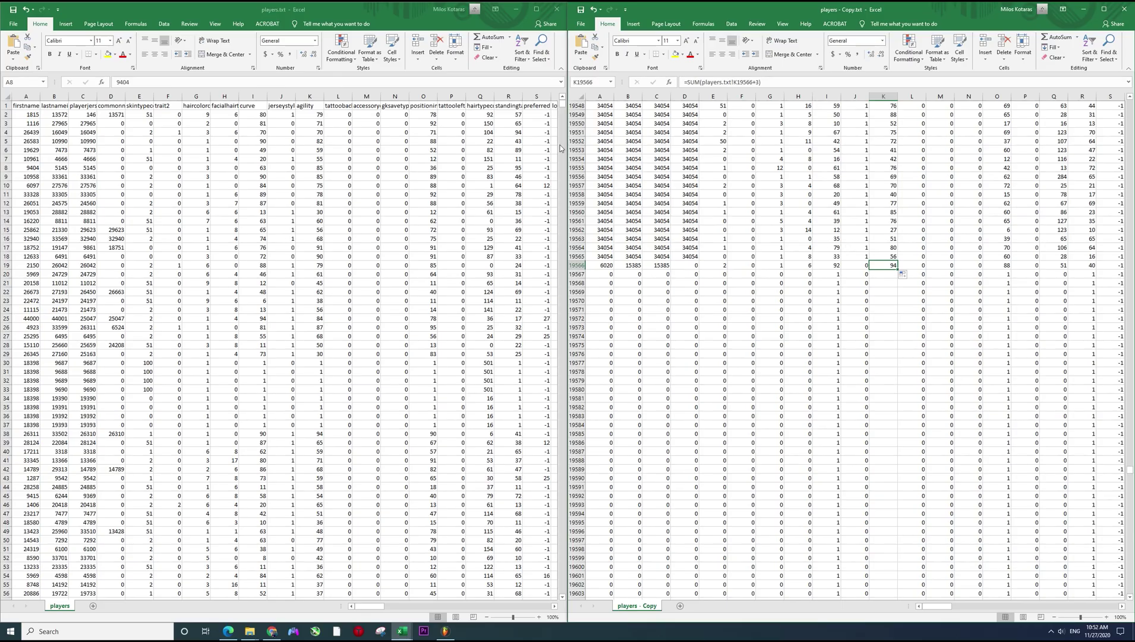
pyautogui.click(975, 274)
pyautogui.moveTo(1130, 484); pyautogui.dragTo(1131, 101)
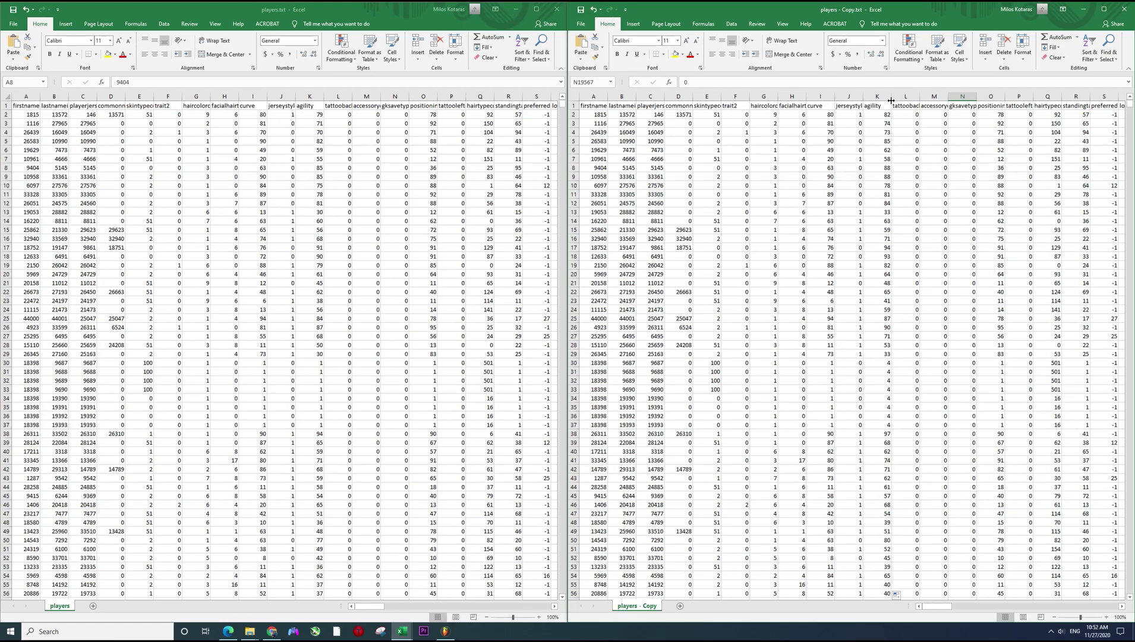
pyautogui.click(759, 98)
pyautogui.click(835, 151)
pyautogui.click(823, 98)
pyautogui.click(879, 133)
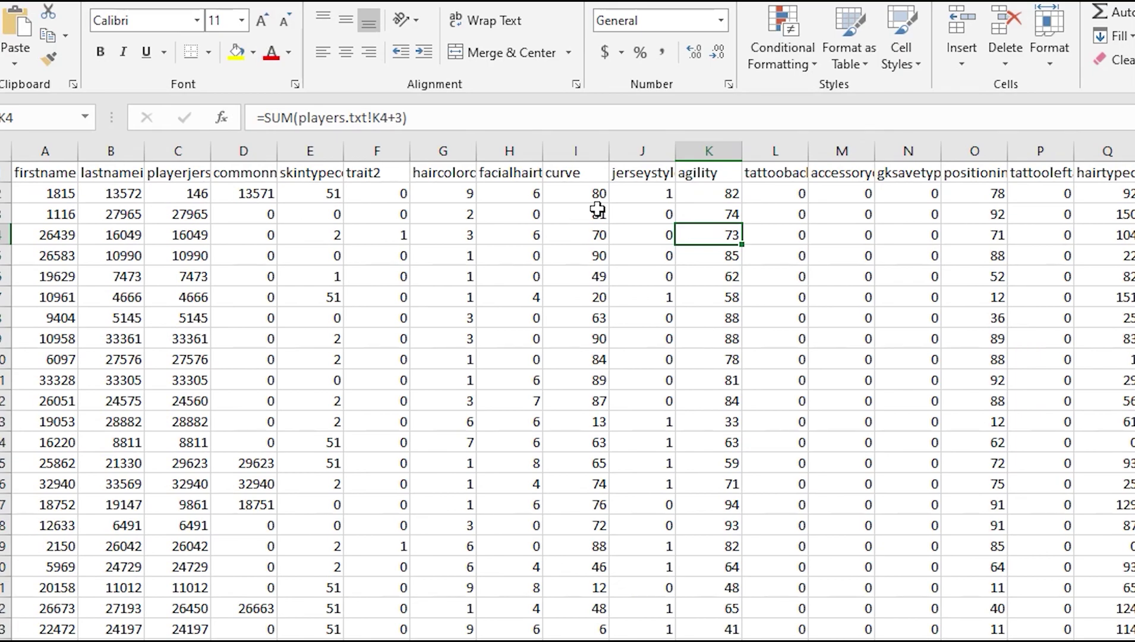
# Select K2 and edit its =SUM(players.txt!K2+3) formula in the formula bar
pyautogui.click(879, 118)
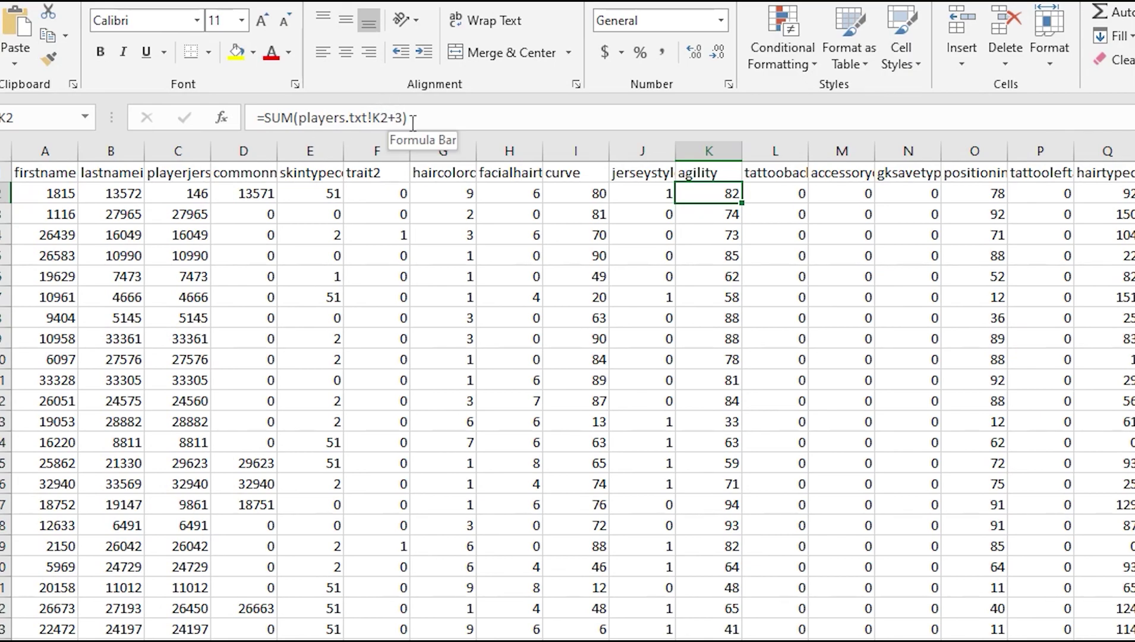
pyautogui.doubleClick(387, 117)
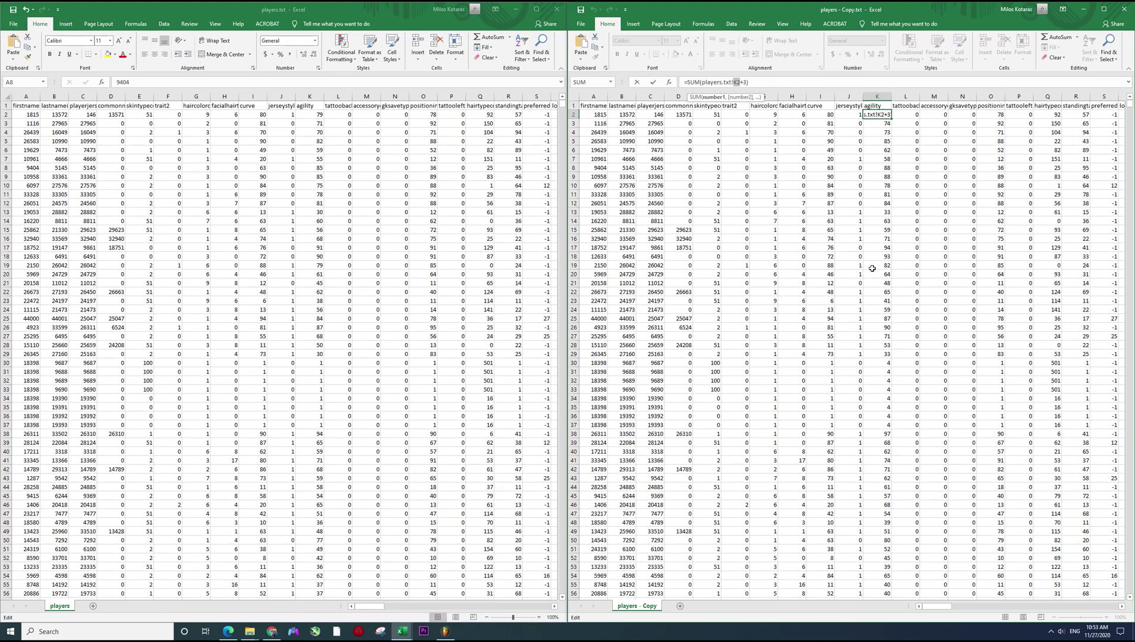
# Confirm K2 showing 82, then examine the agility values in rows 30–37 of the original sheet
pyautogui.press('Return')
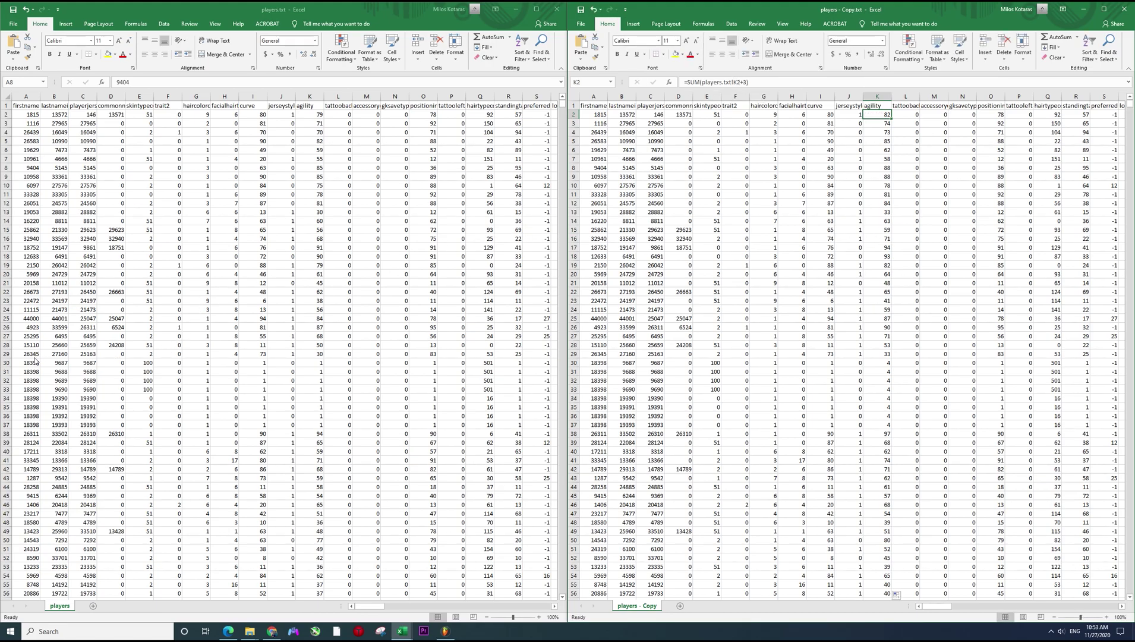
pyautogui.moveTo(37, 363); pyautogui.dragTo(229, 378)
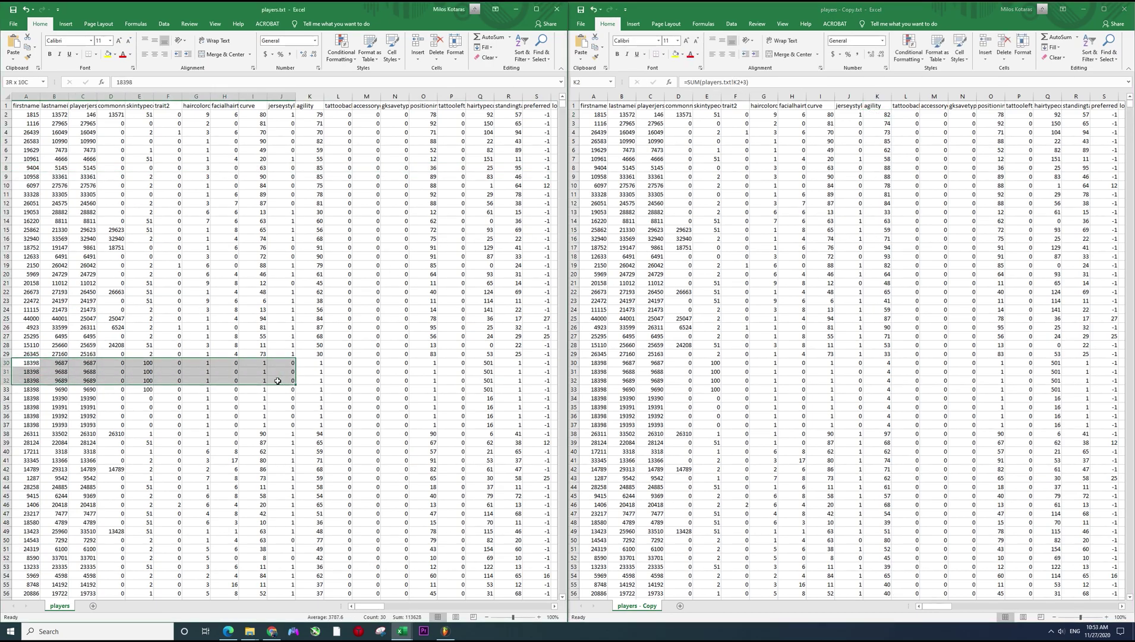
pyautogui.moveTo(278, 381); pyautogui.dragTo(334, 425)
pyautogui.scroll(-12, 356, 493)
pyautogui.scroll(-17, 322, 445)
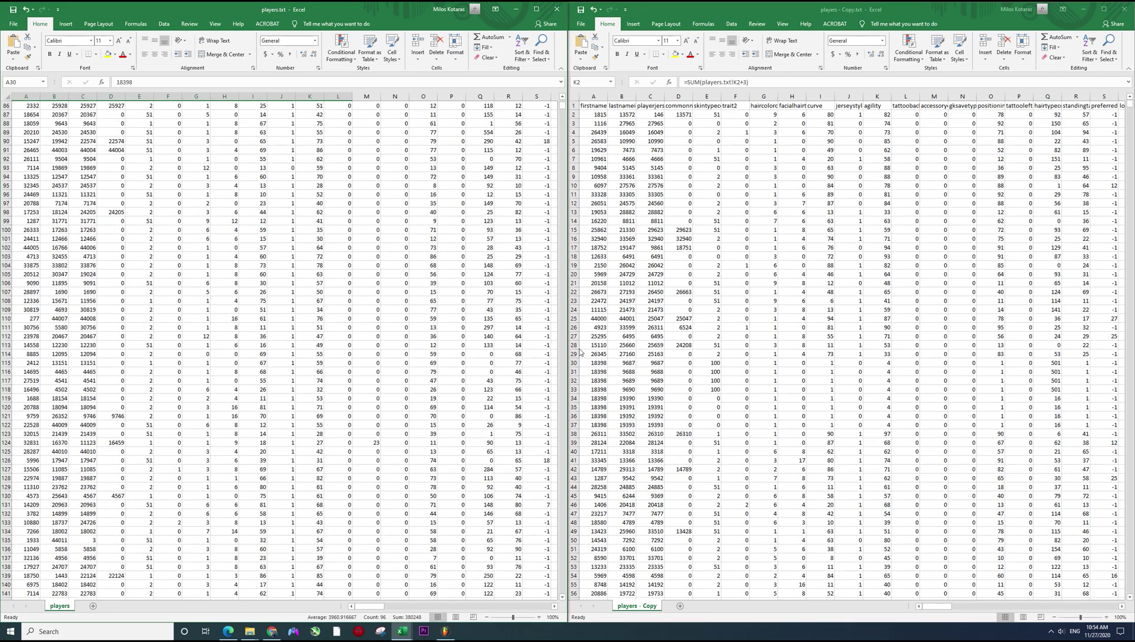
pyautogui.scroll(19, 383, 326)
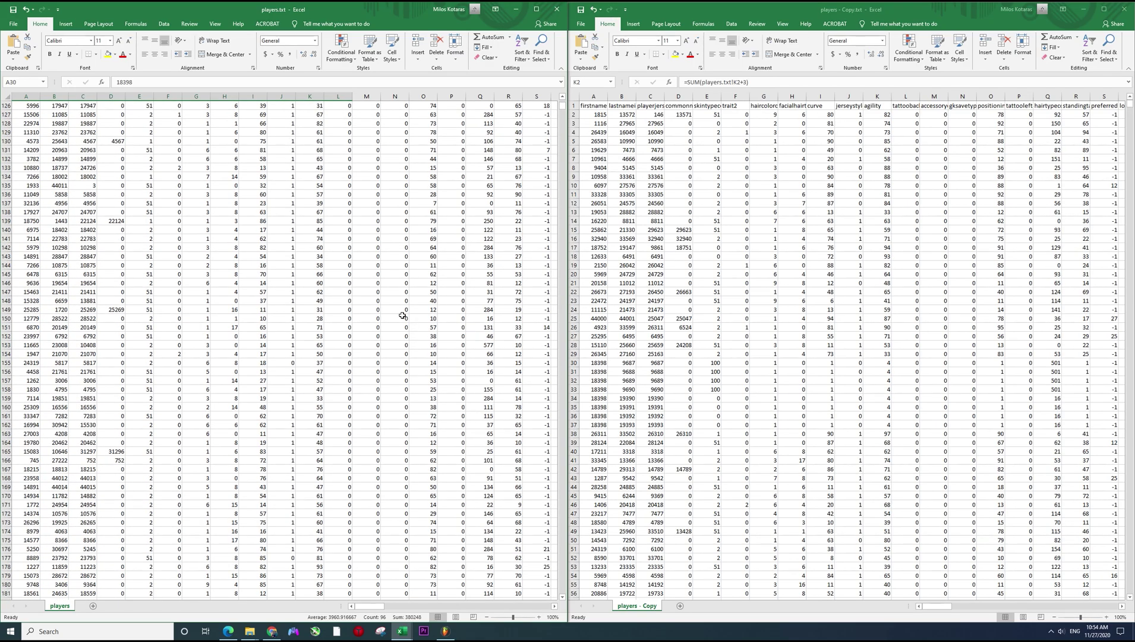
pyautogui.scroll(9, 402, 315)
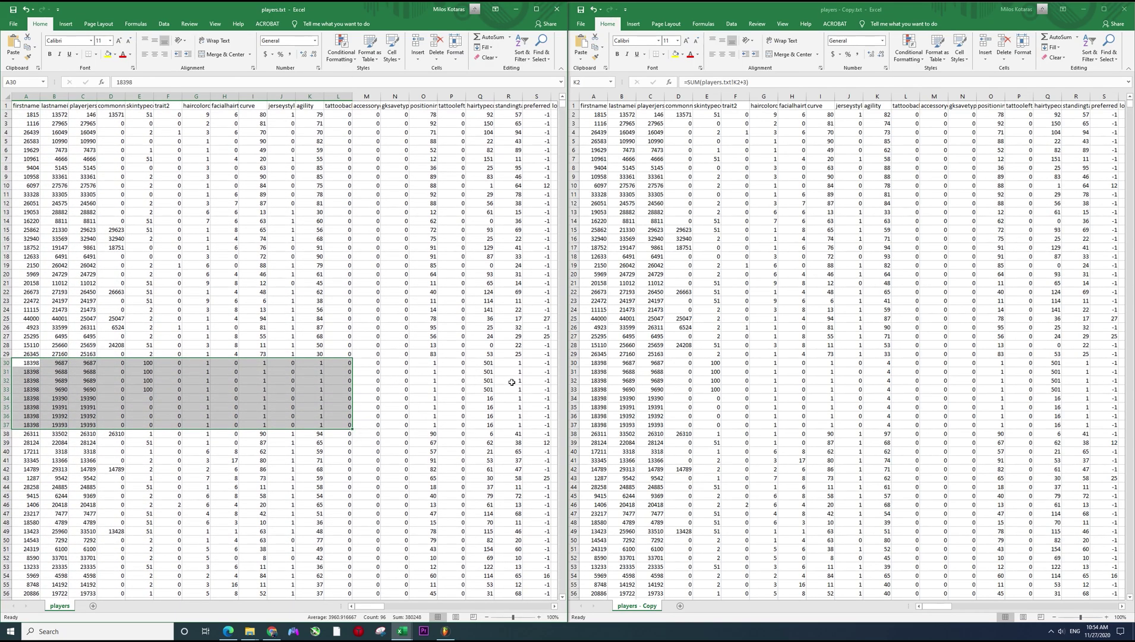
pyautogui.click(395, 363)
pyautogui.press('Left')
pyautogui.press('Left')
pyautogui.press('Left')
pyautogui.press('Left')
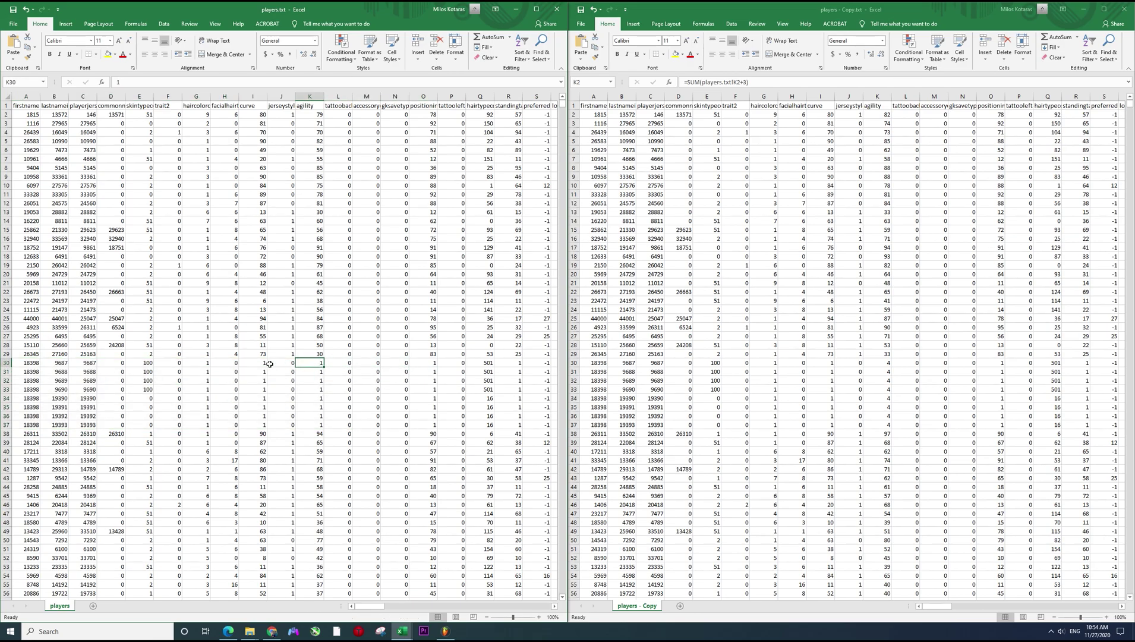
pyautogui.moveTo(33, 366); pyautogui.dragTo(70, 436)
pyautogui.click(171, 388)
pyautogui.press('Right')
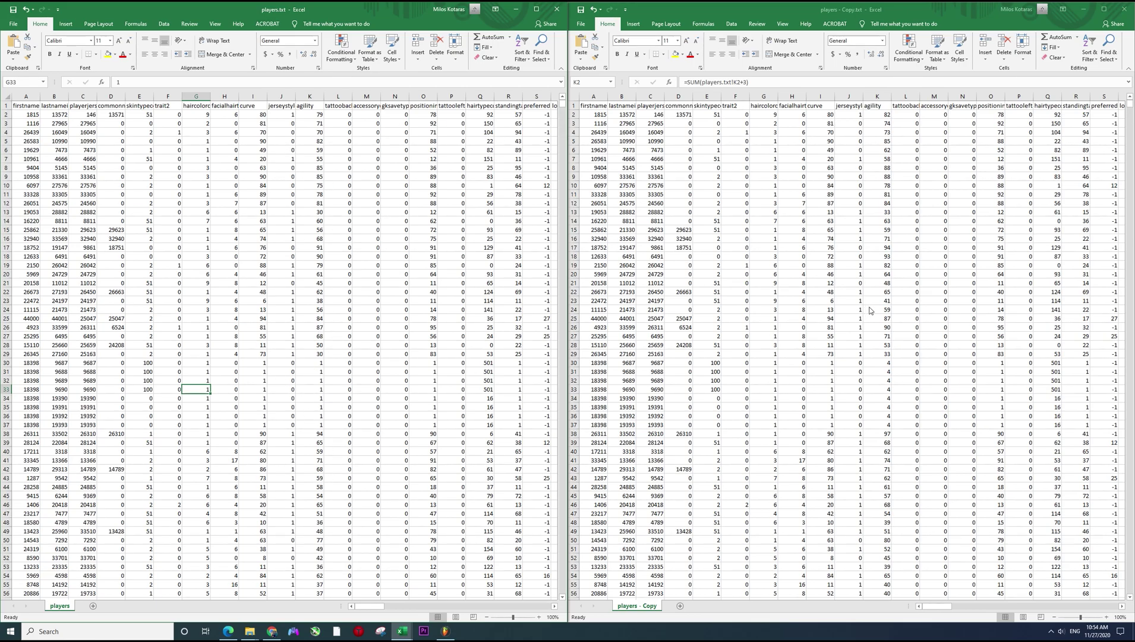
# Compare the copy's agility 4 values in rows 30–37 against the original's 1
pyautogui.click(885, 367)
pyautogui.moveTo(885, 364); pyautogui.dragTo(888, 426)
pyautogui.moveTo(310, 363); pyautogui.dragTo(324, 440)
pyautogui.click(457, 379)
pyautogui.click(570, 364)
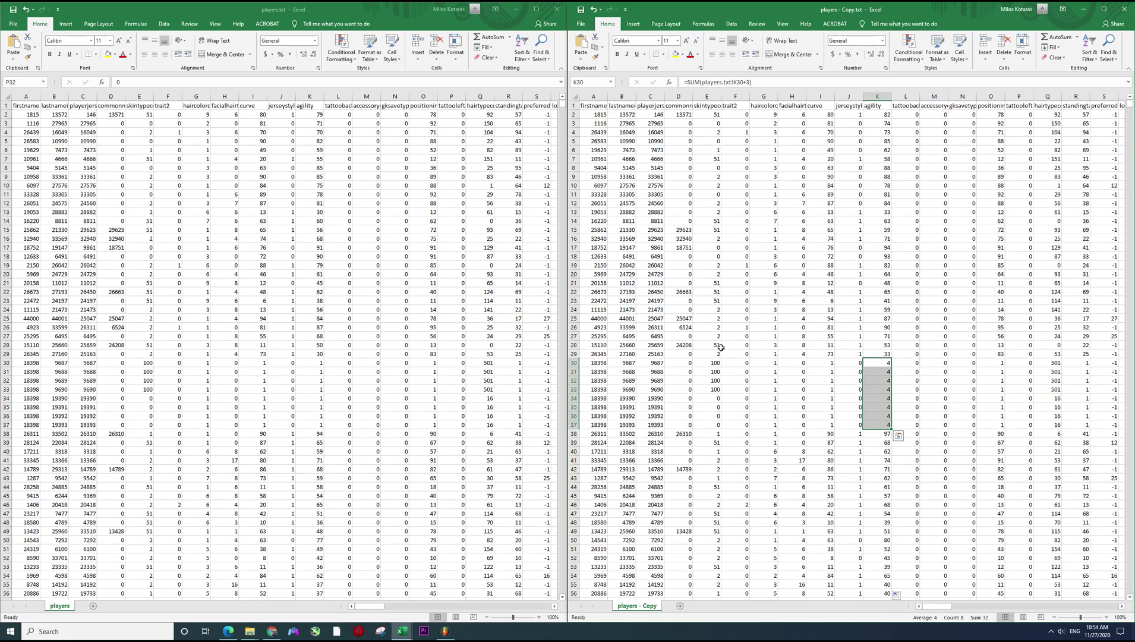
# Save players - Copy.txt, keeping its Unicode Text format at the warning
pyautogui.click(582, 10)
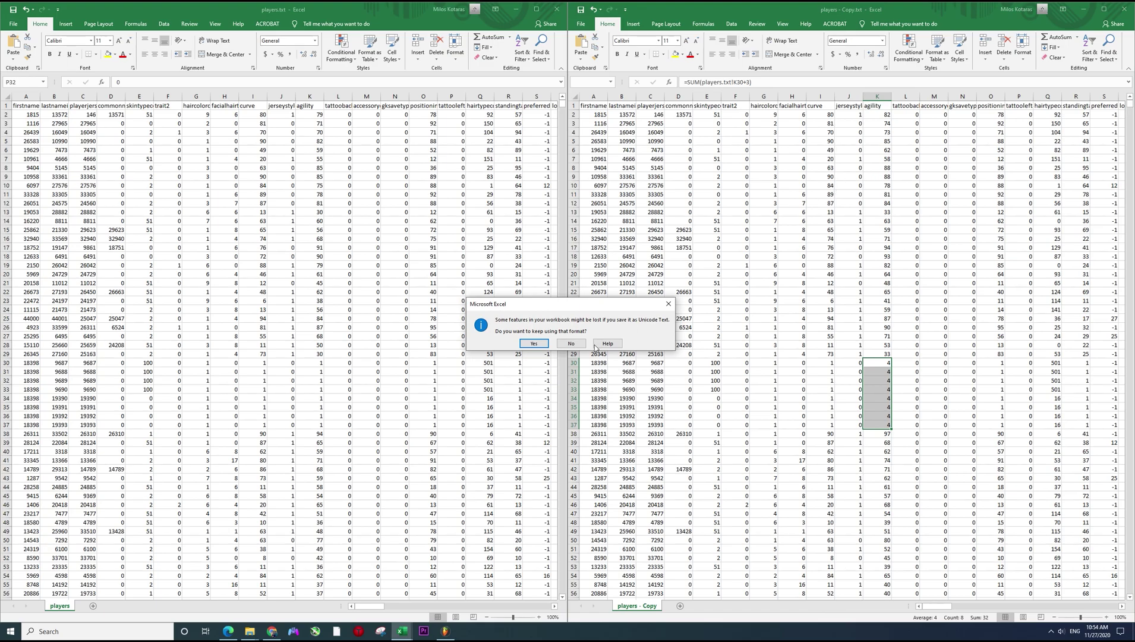
pyautogui.click(533, 343)
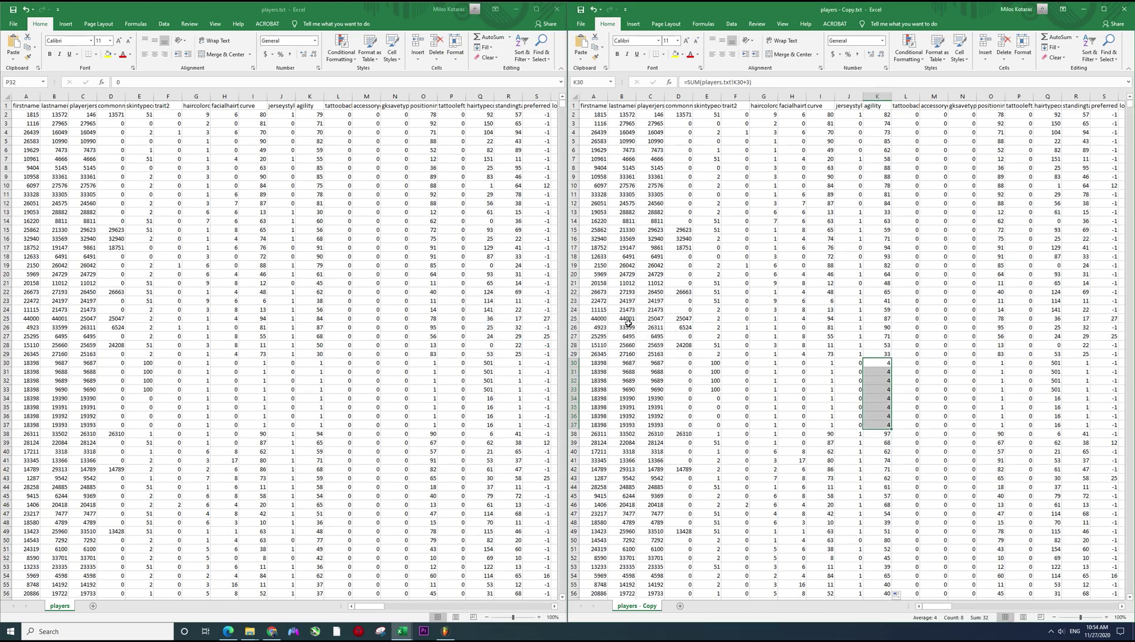
pyautogui.moveTo(877, 150); pyautogui.dragTo(891, 250)
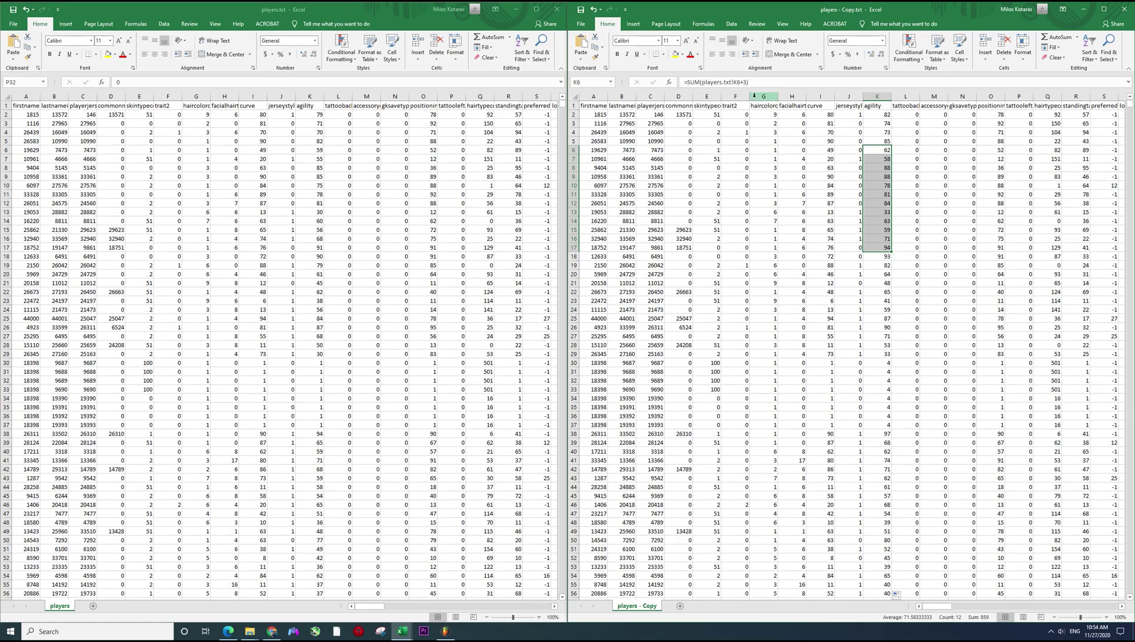
pyautogui.click(885, 117)
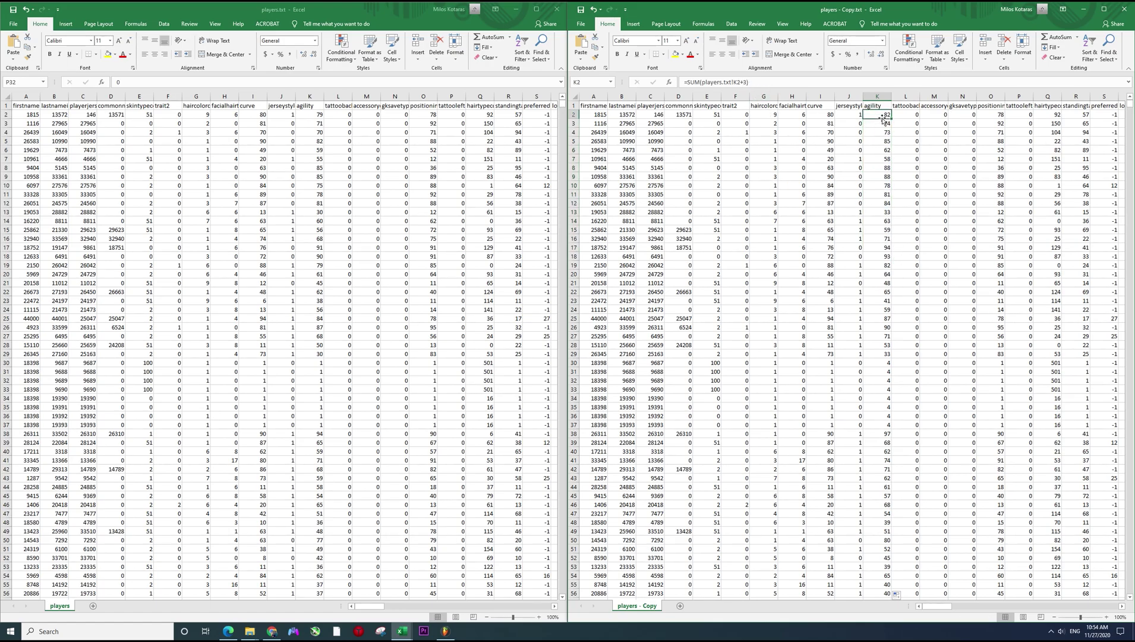
pyautogui.click(872, 283)
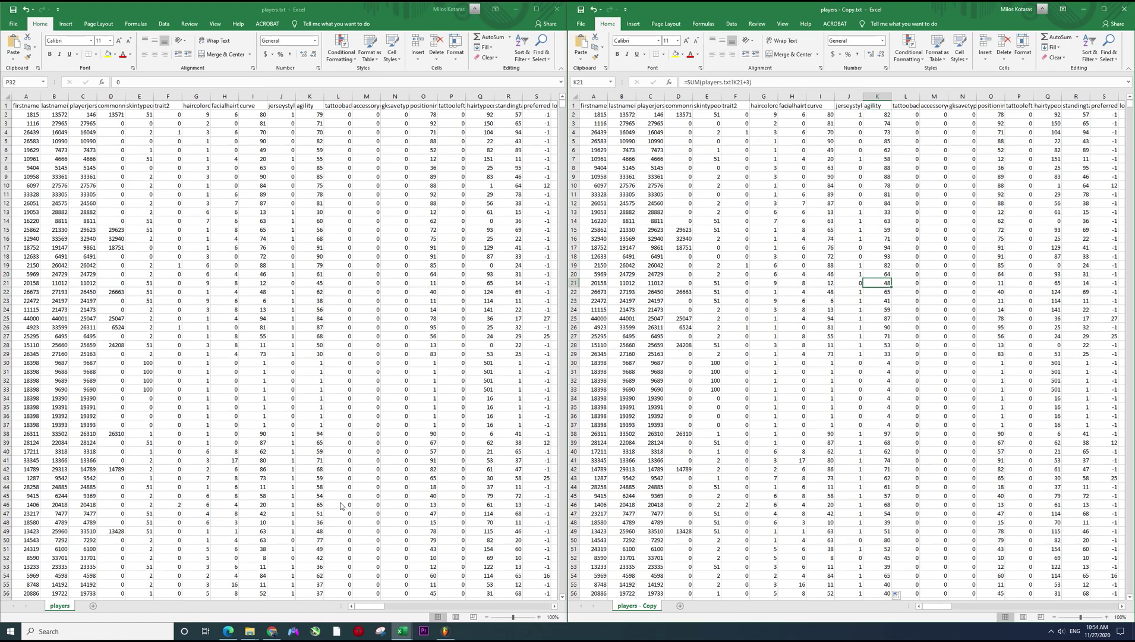